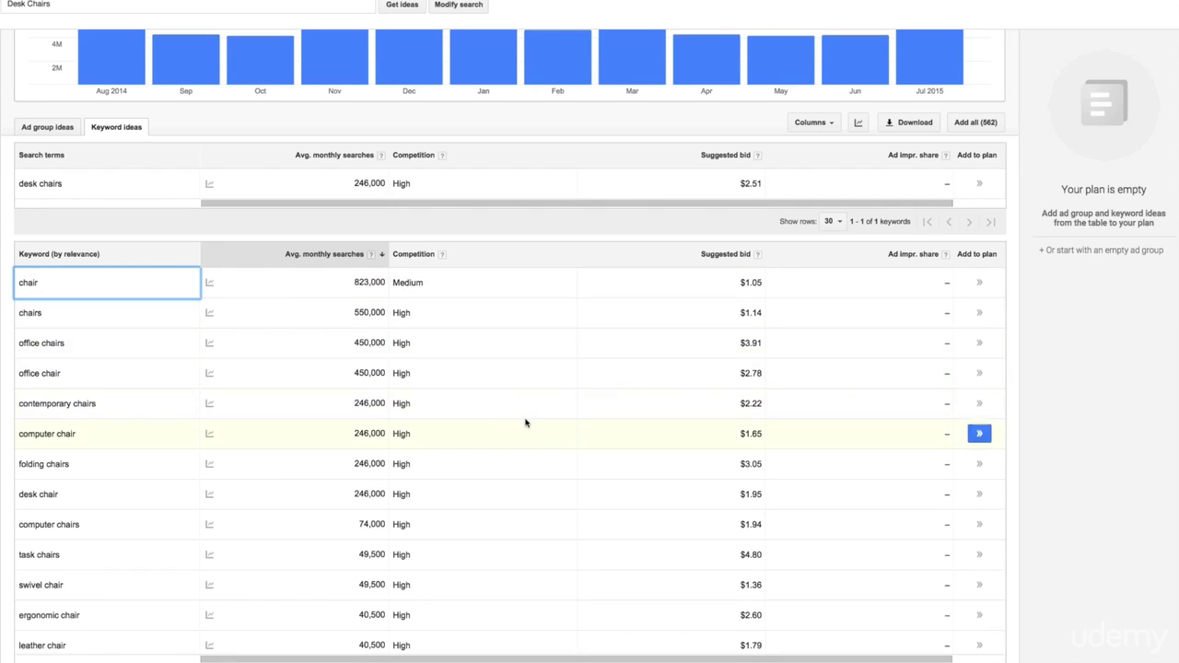
- Review the keyword ideas for desk chairs and examine the monthly search trend for contemporary chairs
scroll(523, 422, down, 1)
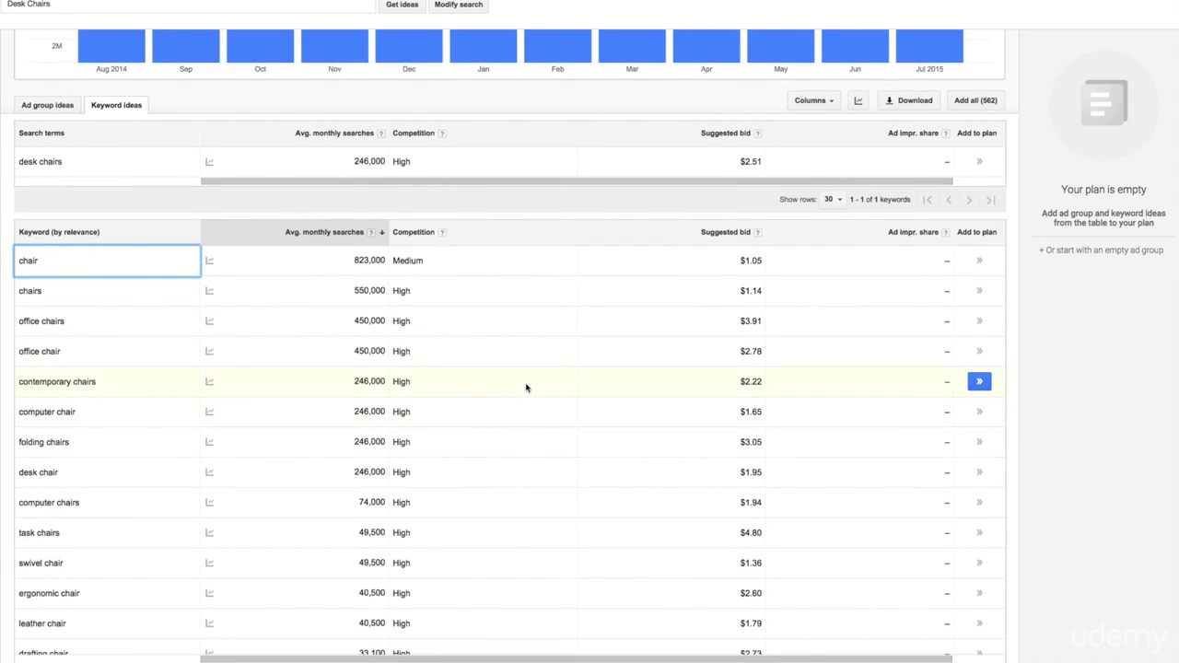
scroll(530, 381, down, 1)
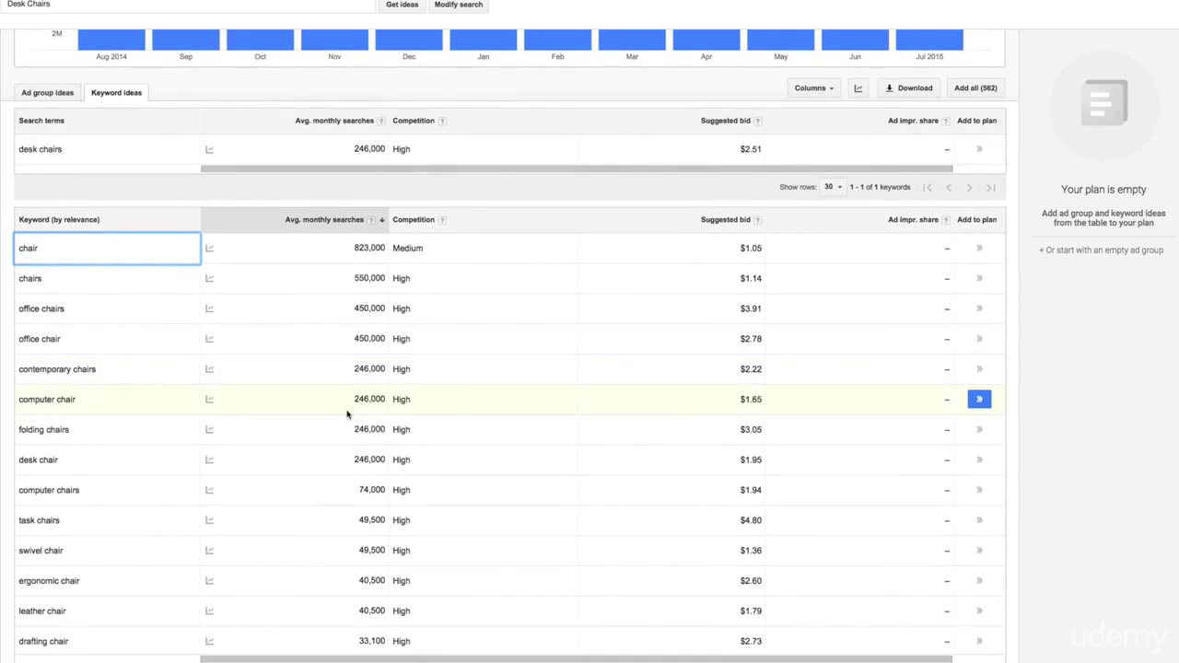
drag(98, 370, 20, 369)
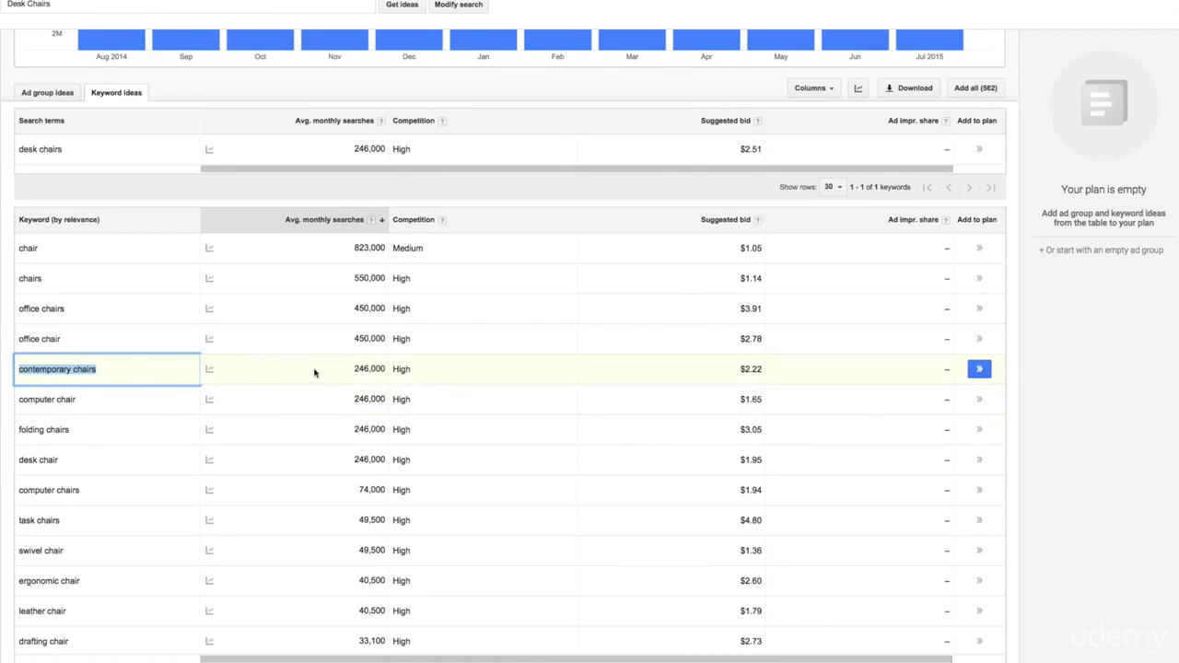
mouse_move(210, 371)
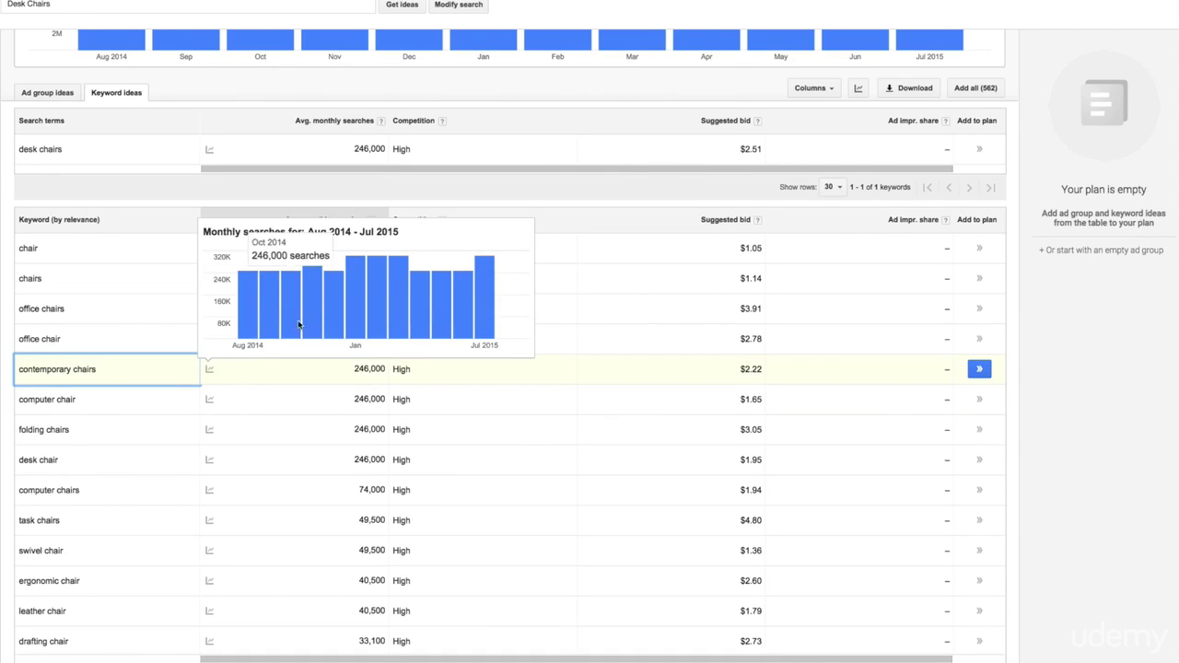
mouse_move(477, 318)
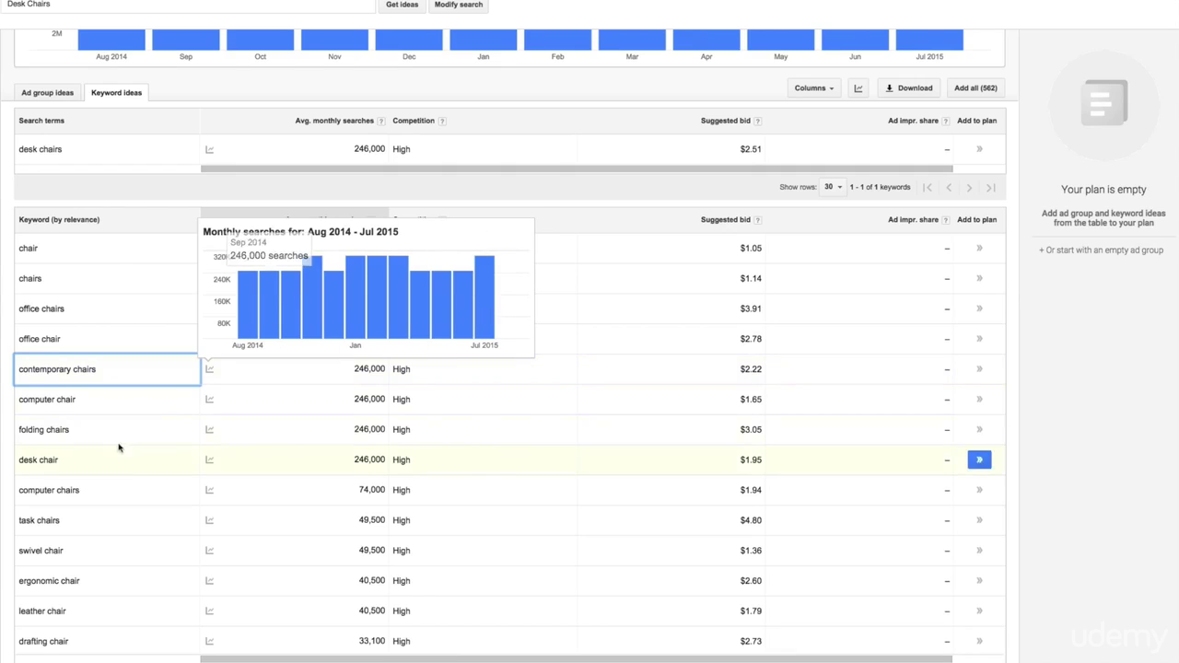
- Check the monthly search trend and suggested bid for computer chair and add that keyword to the plan
mouse_move(210, 399)
click(129, 408)
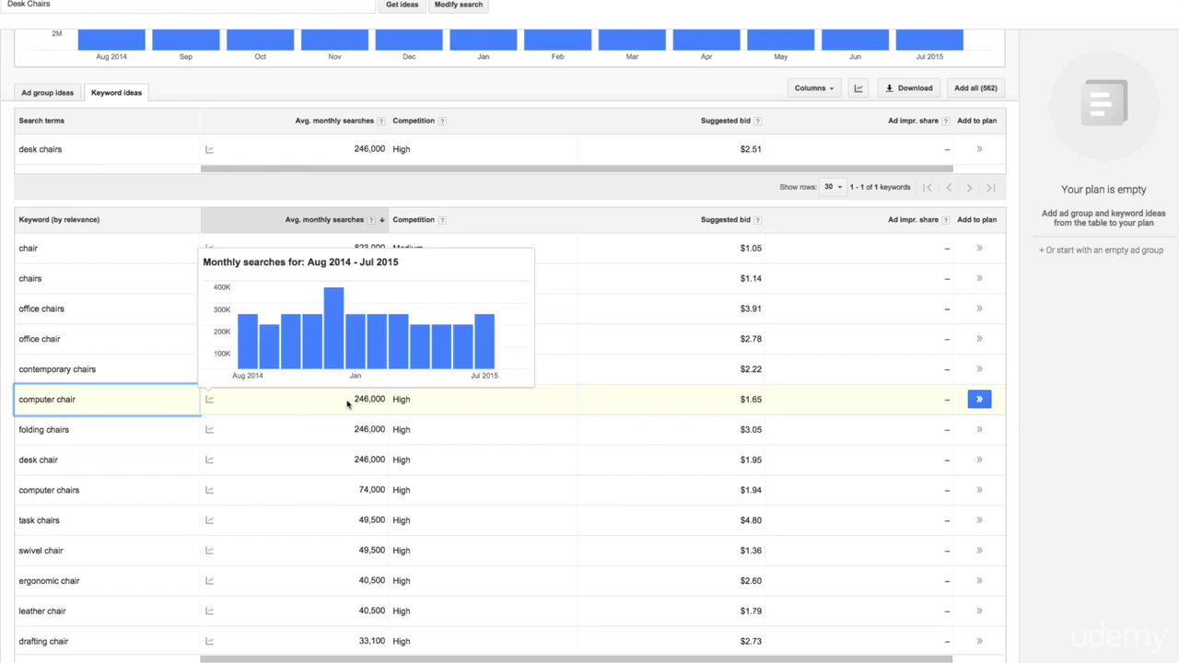
click(741, 399)
drag(740, 399, 763, 399)
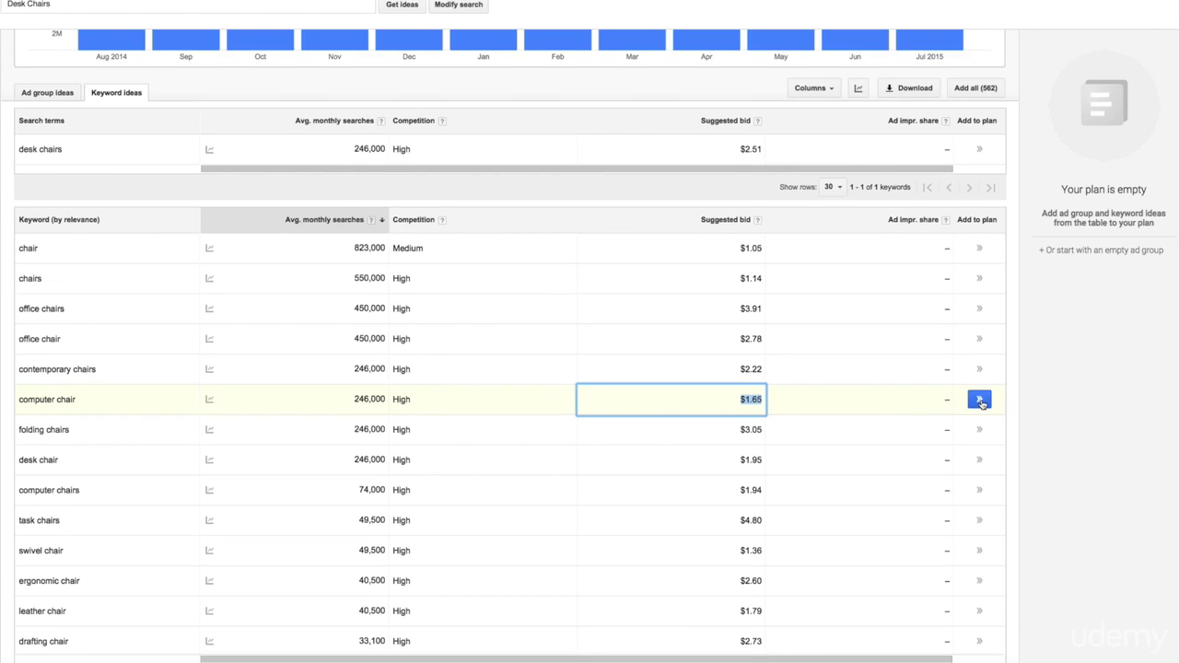
click(980, 400)
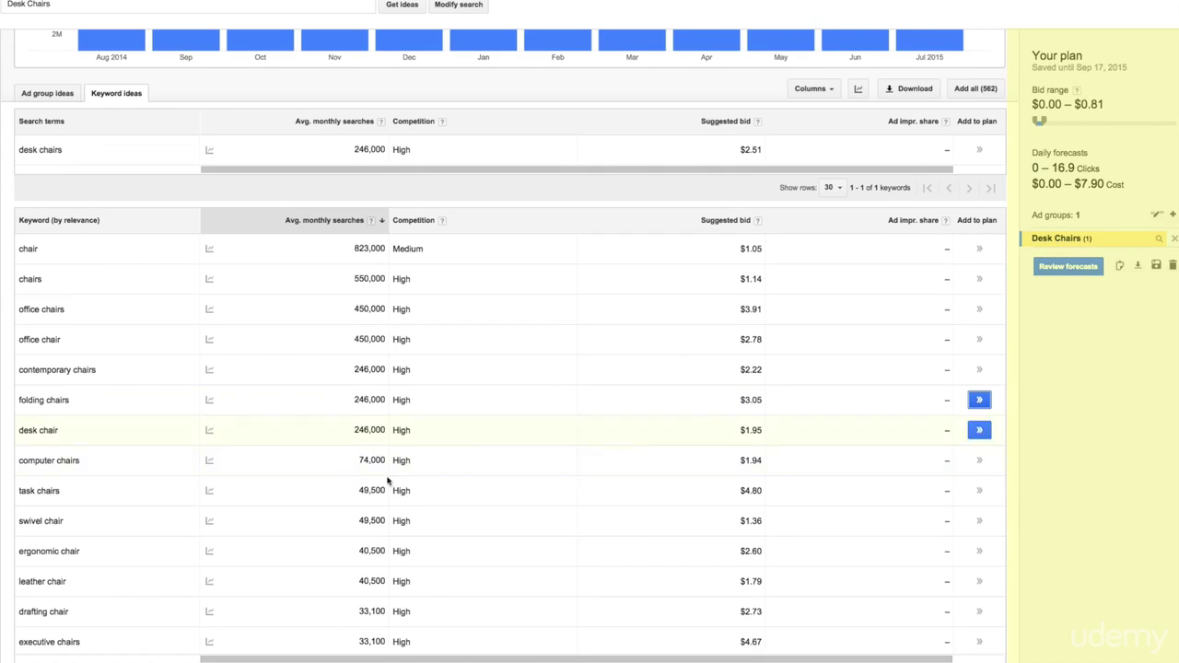
- Look through the remaining keyword ideas and add swivel chair to the plan
scroll(354, 491, up, 1)
scroll(354, 491, down, 2)
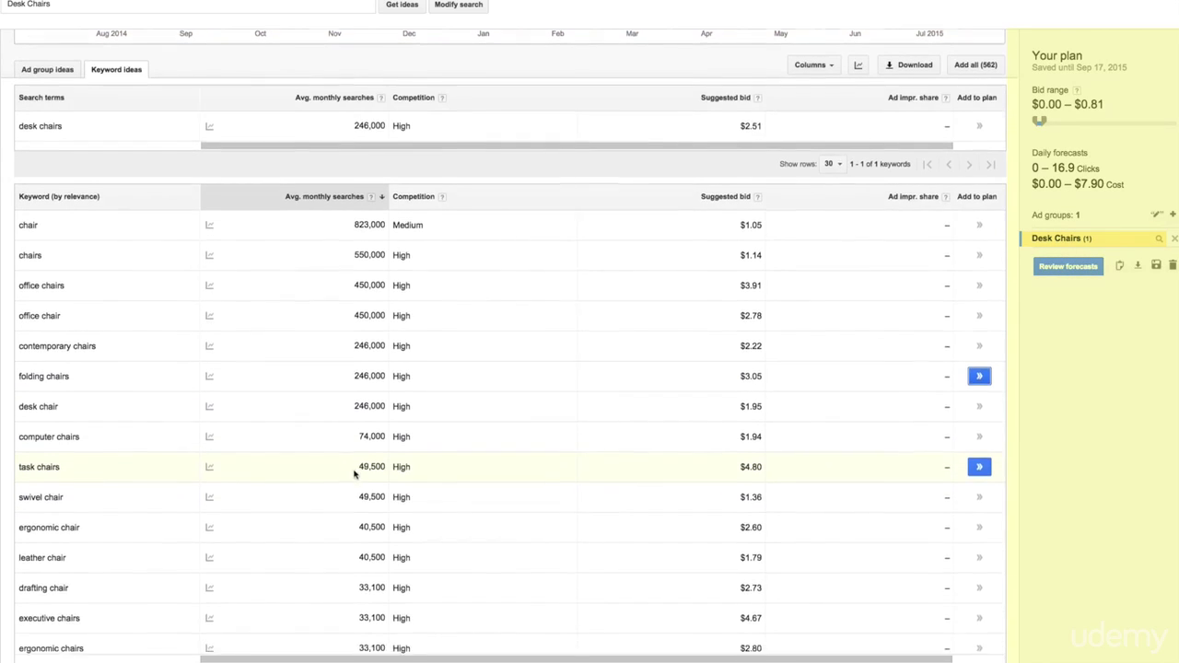
scroll(210, 431, up, 2)
scroll(211, 487, down, 1)
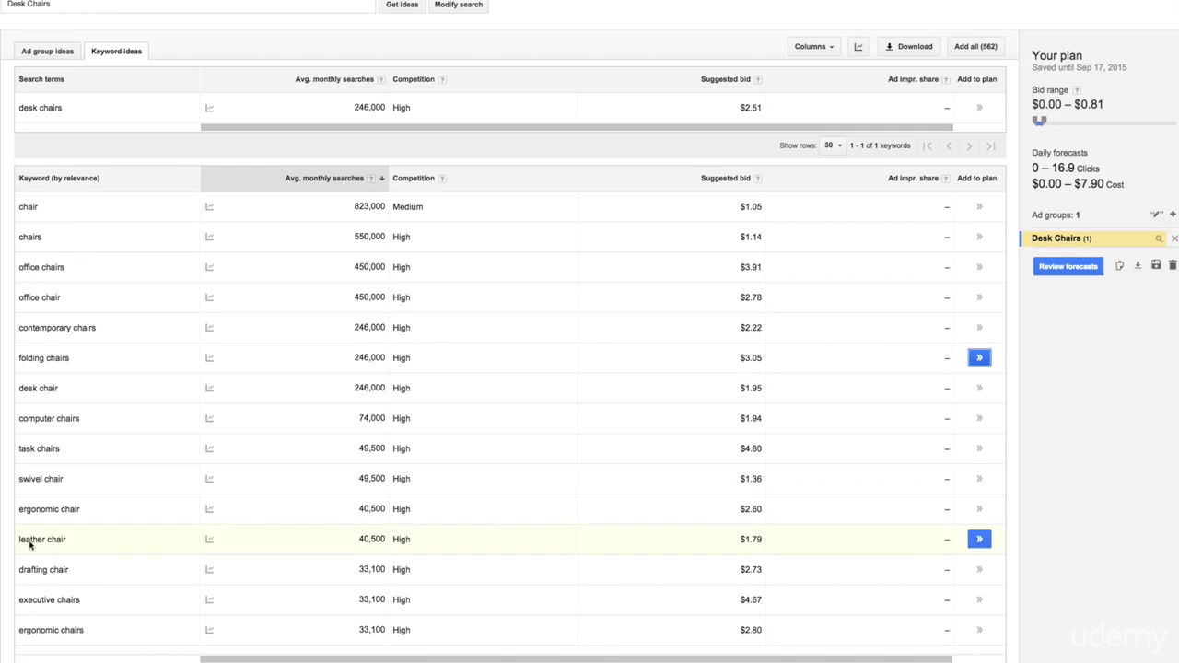
scroll(16, 540, down, 2)
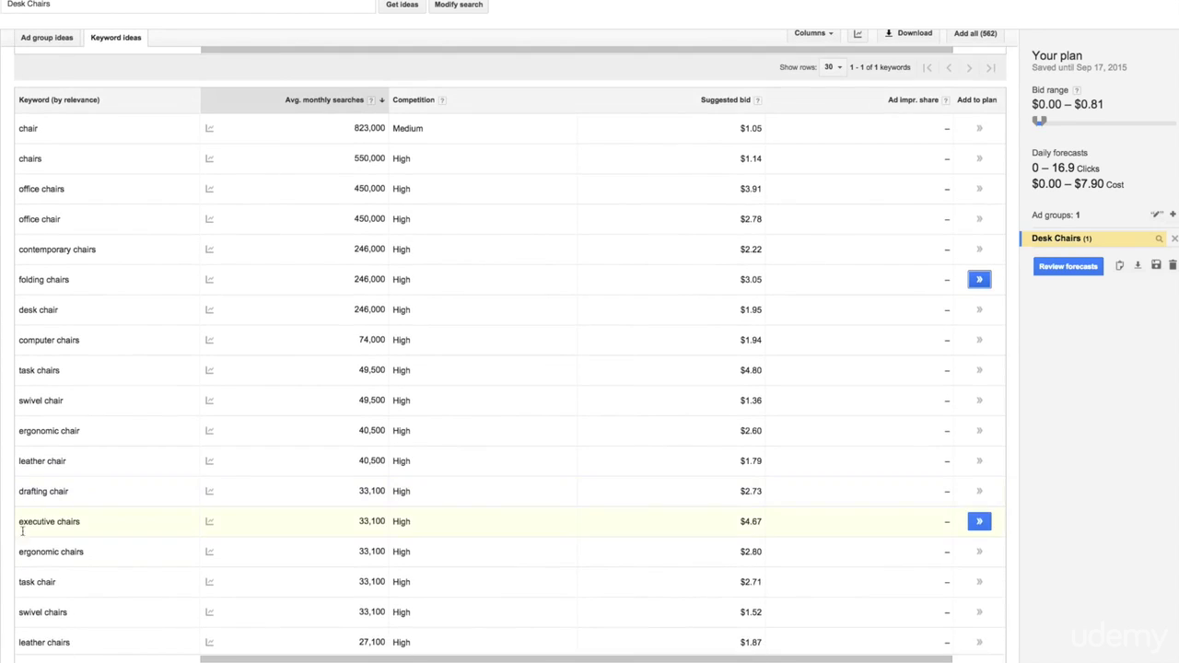
scroll(14, 543, down, 2)
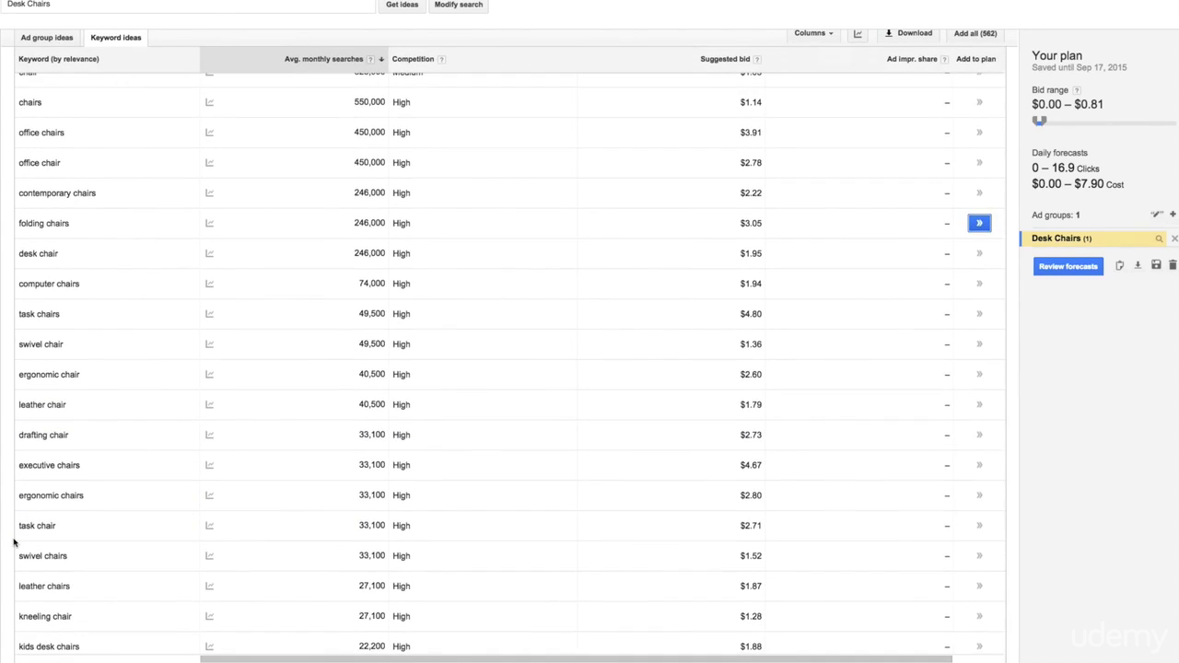
scroll(14, 544, down, 1)
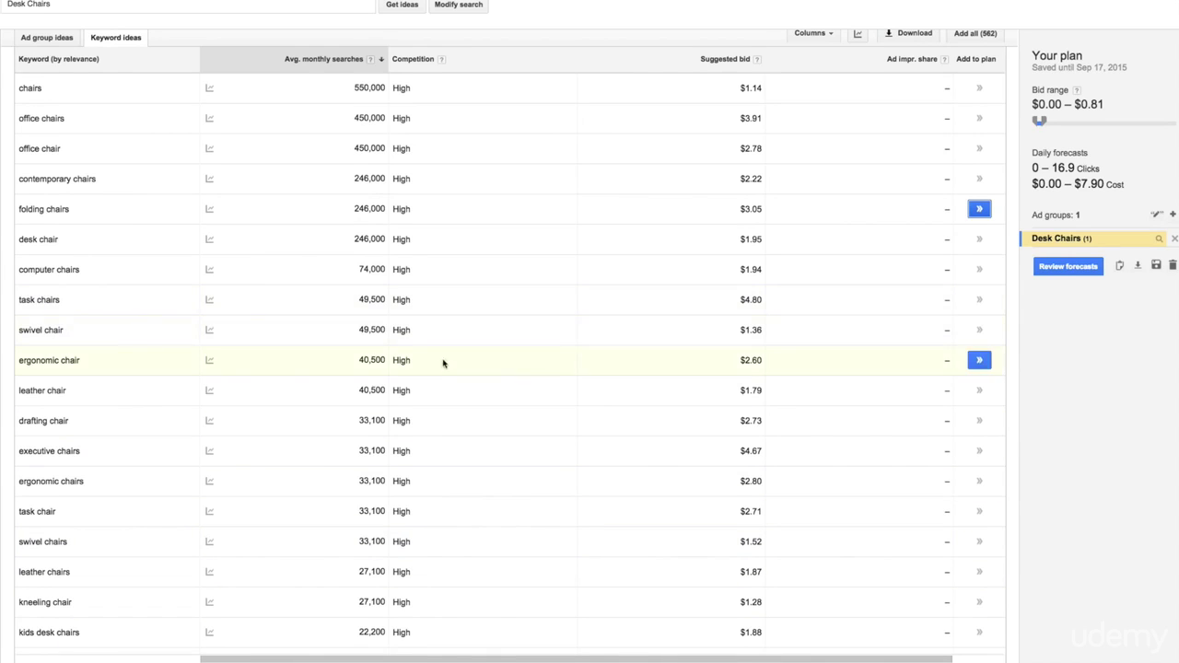
click(980, 332)
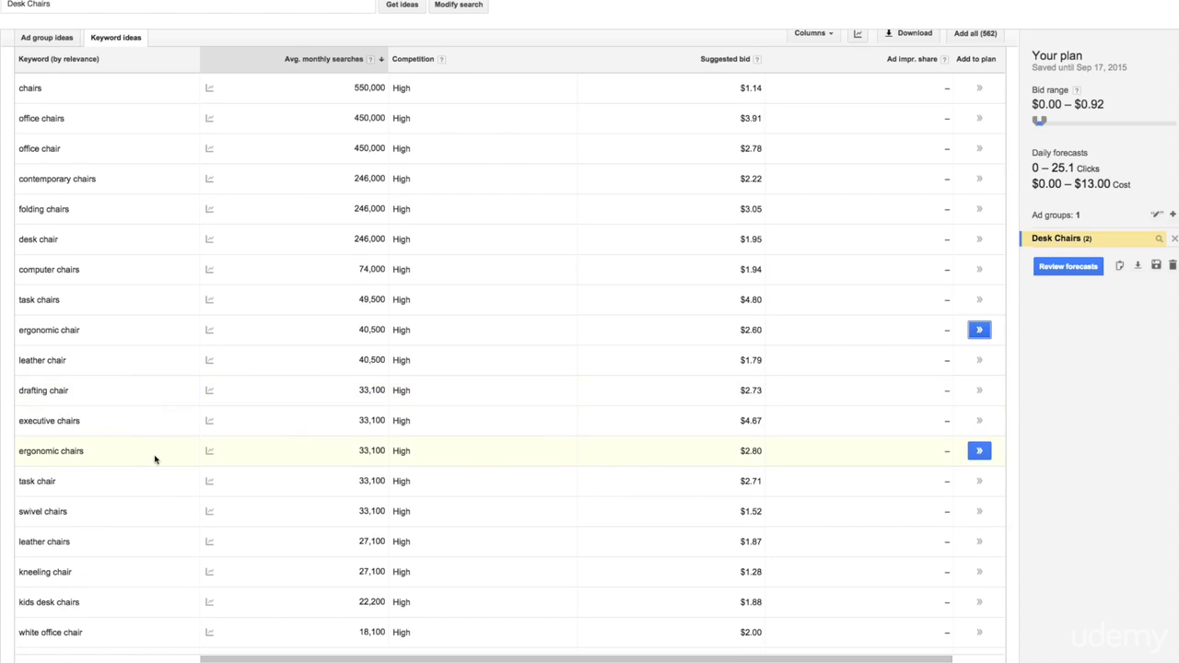
- Add the keywords white desk chair and reception chairs to the plan
scroll(155, 459, down, 3)
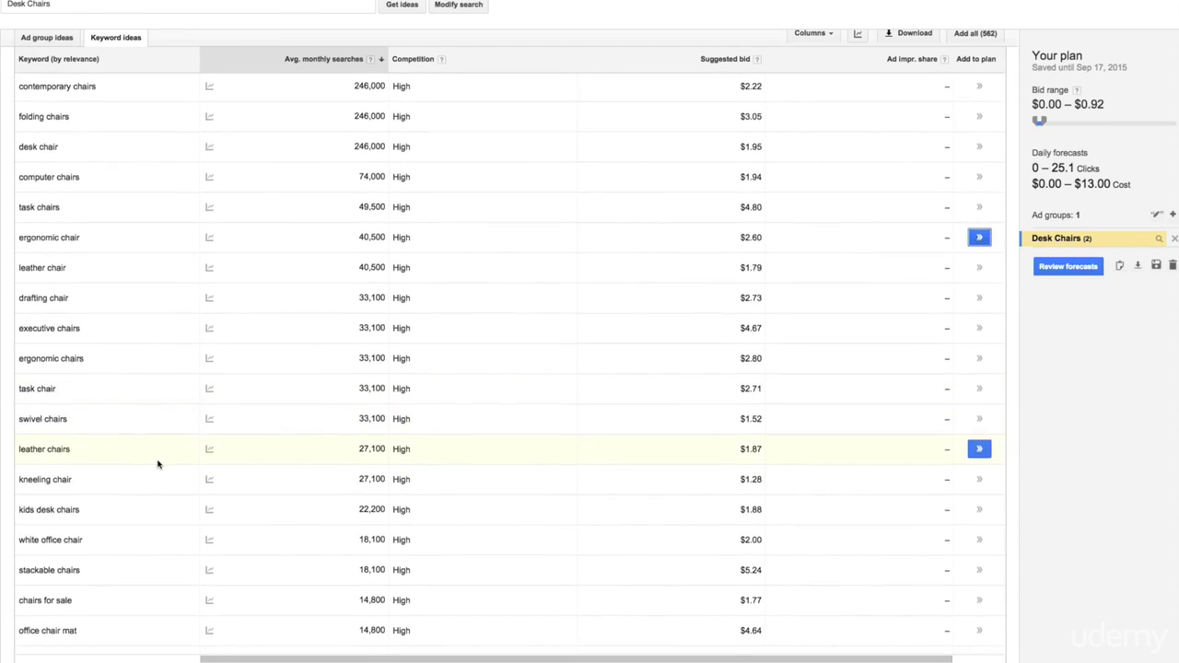
scroll(157, 464, down, 3)
scroll(158, 466, down, 1)
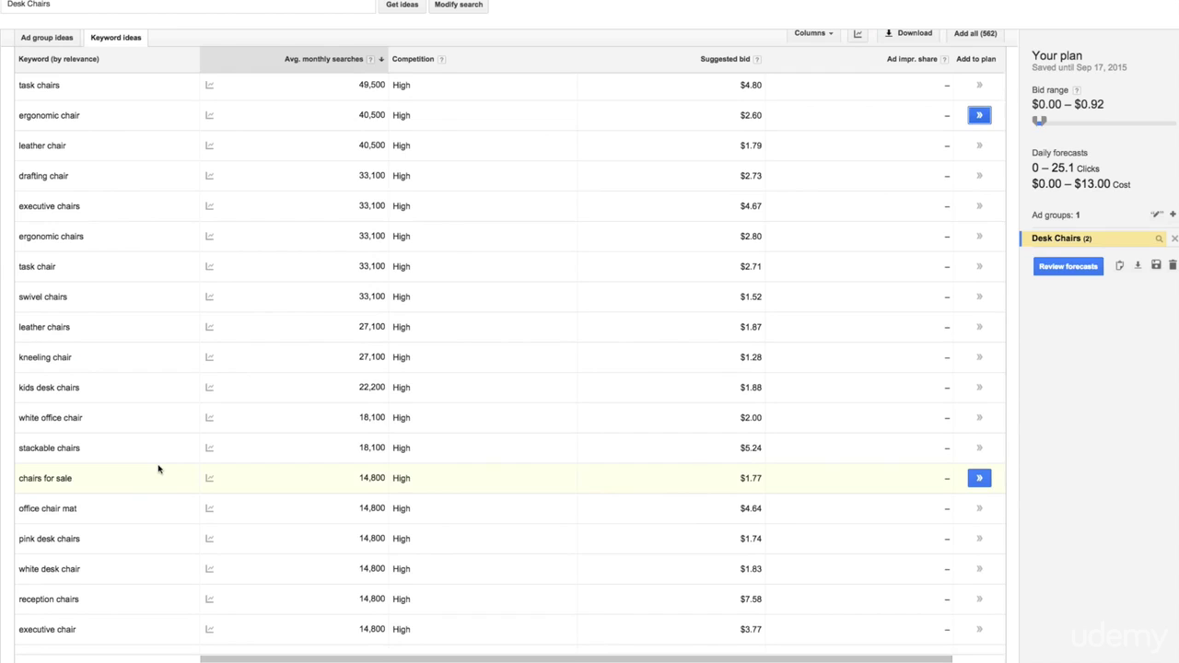
scroll(158, 472, down, 1)
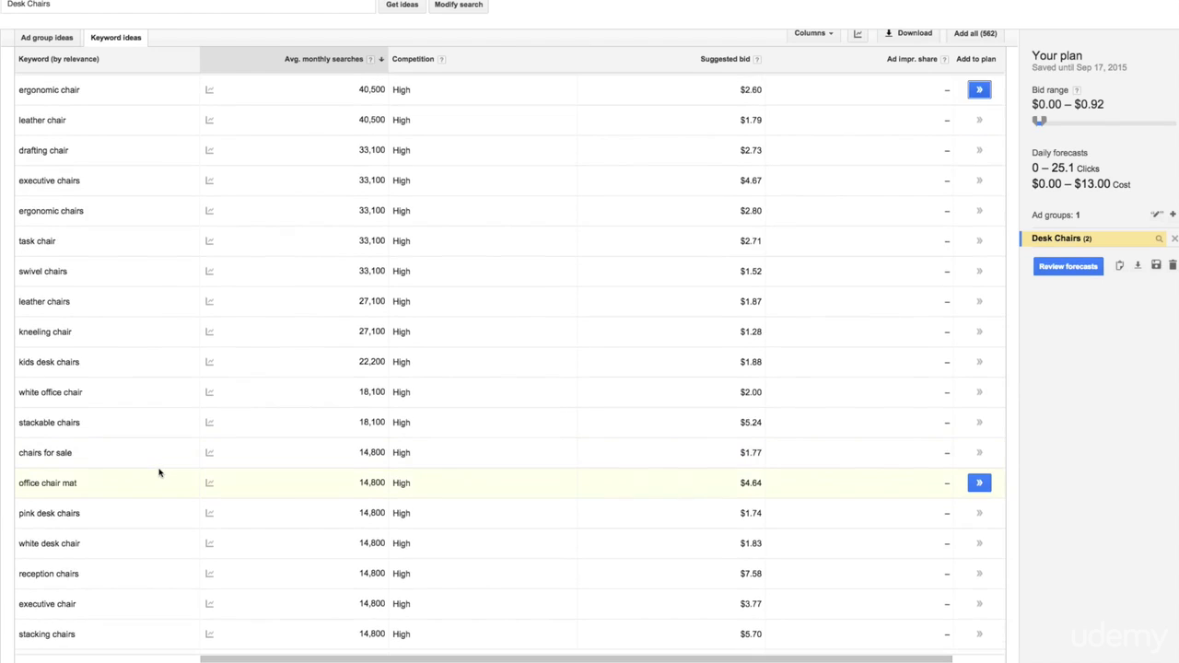
scroll(158, 472, down, 2)
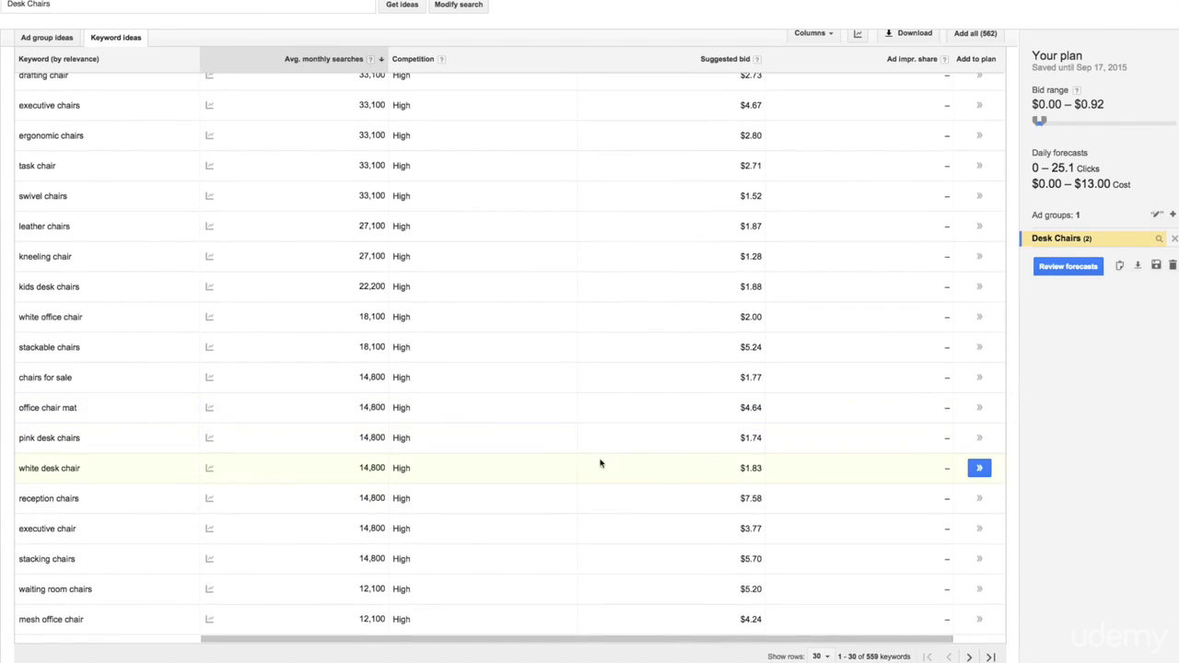
click(979, 470)
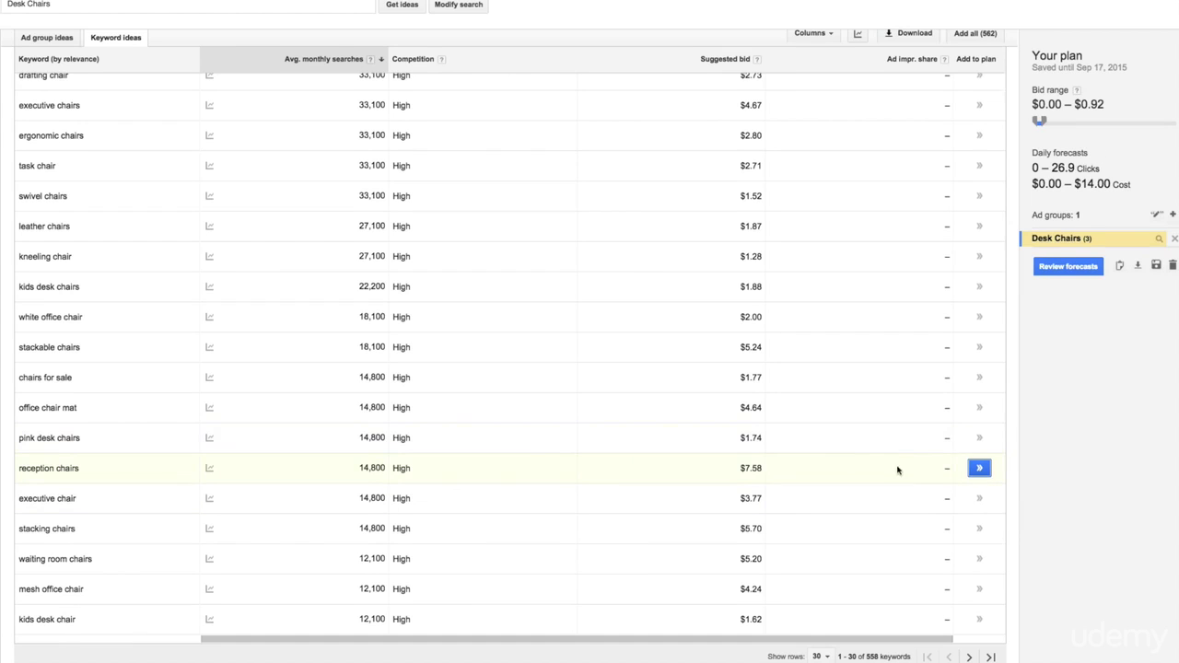
click(979, 470)
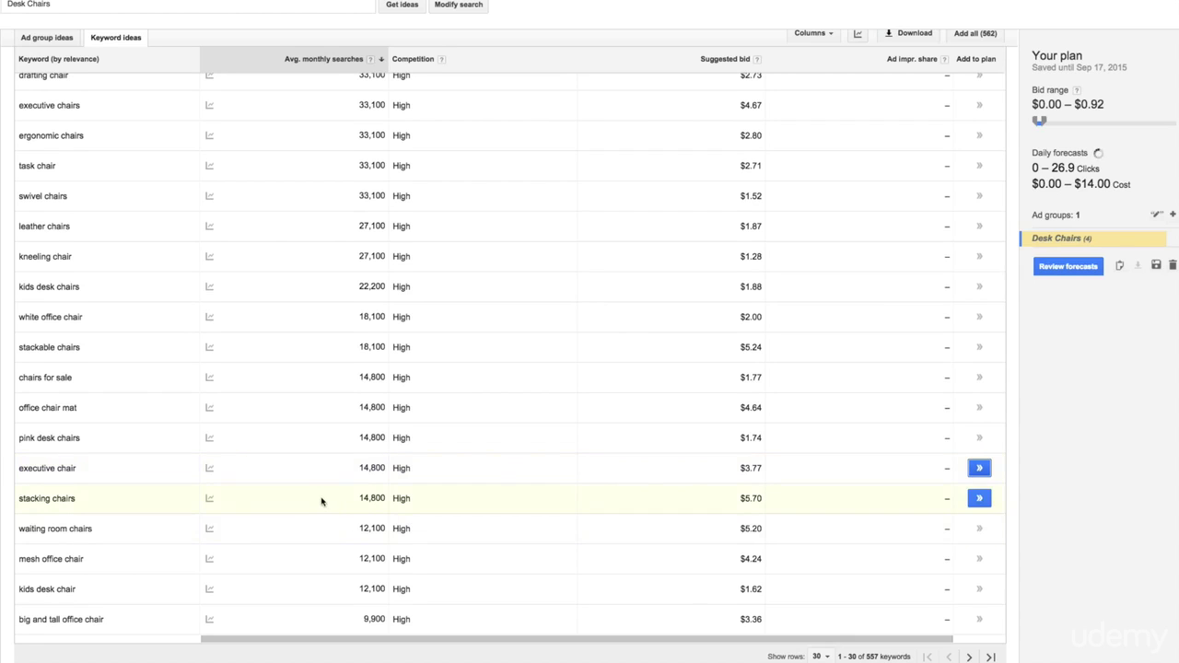
- Show the next page of keyword ideas and add white office chairs, high back office chair and adjustable desk chair to the plan
scroll(321, 501, down, 1)
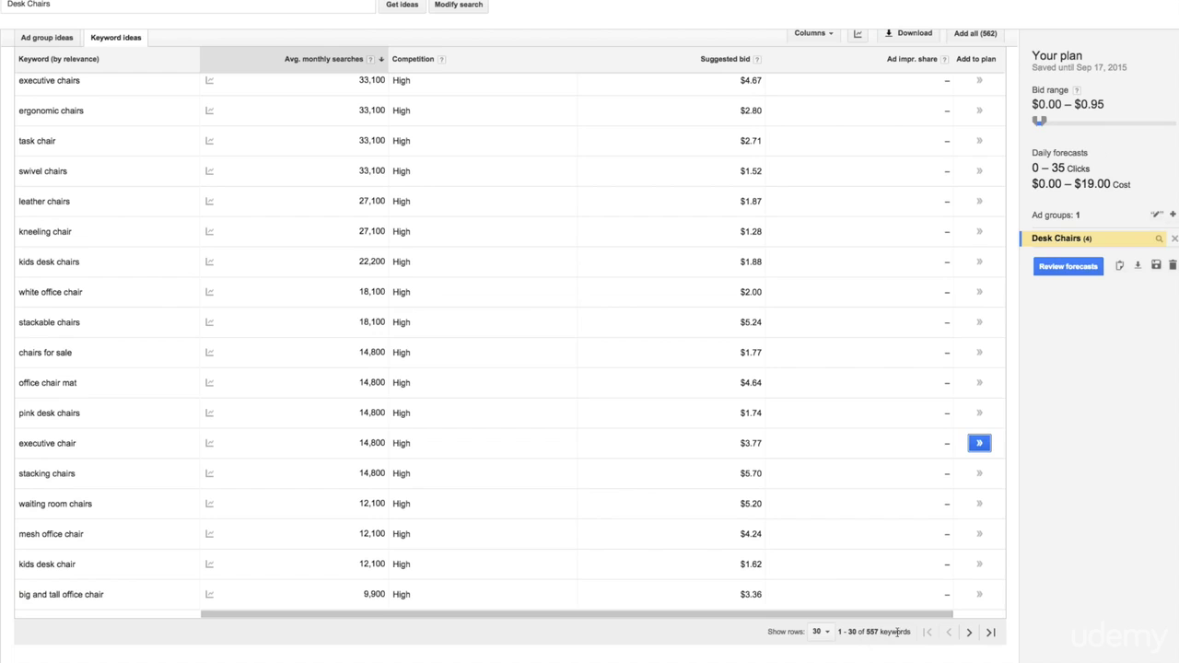
click(969, 633)
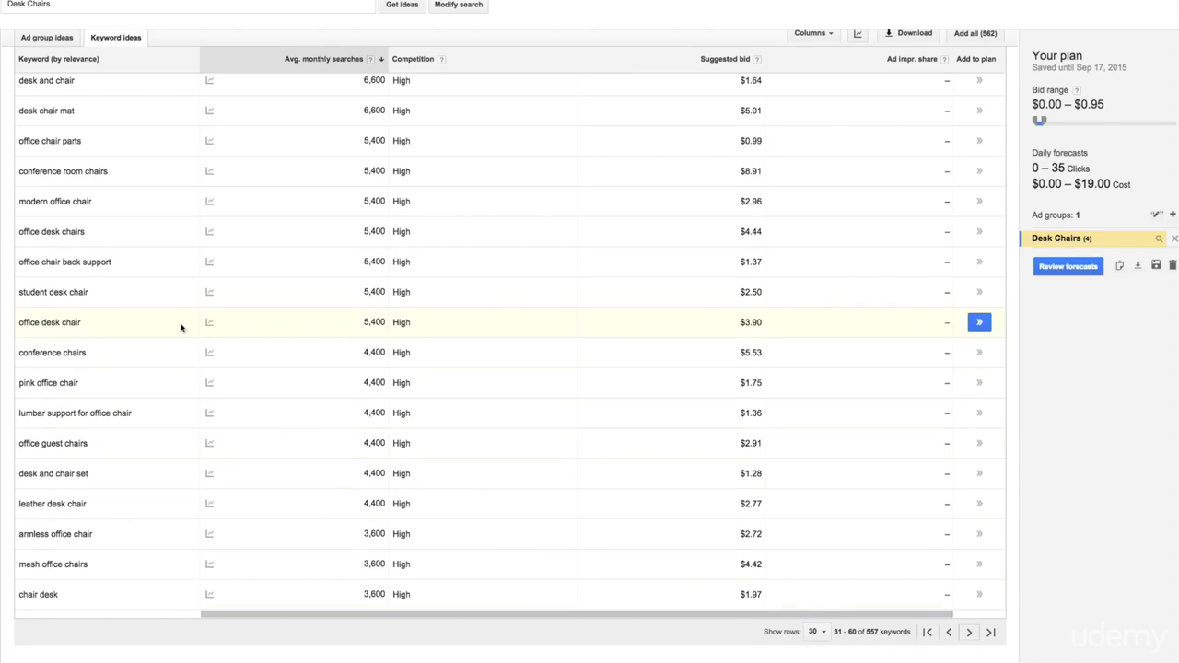
scroll(181, 330, up, 10)
scroll(182, 336, down, 1)
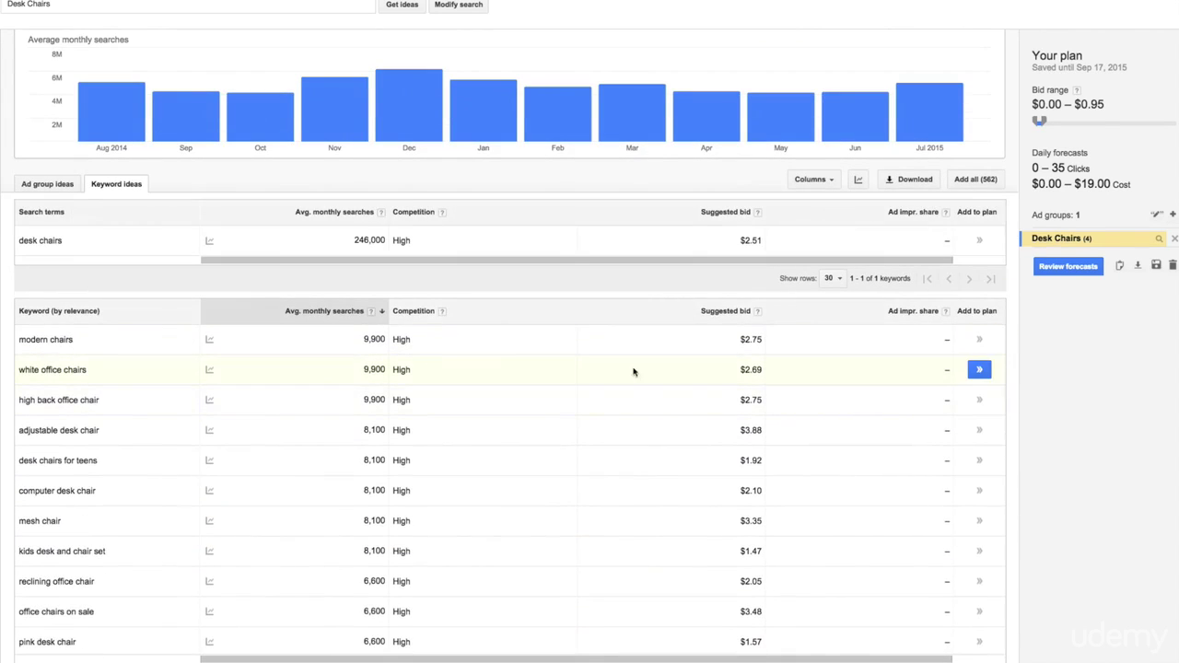
scroll(706, 387, down, 1)
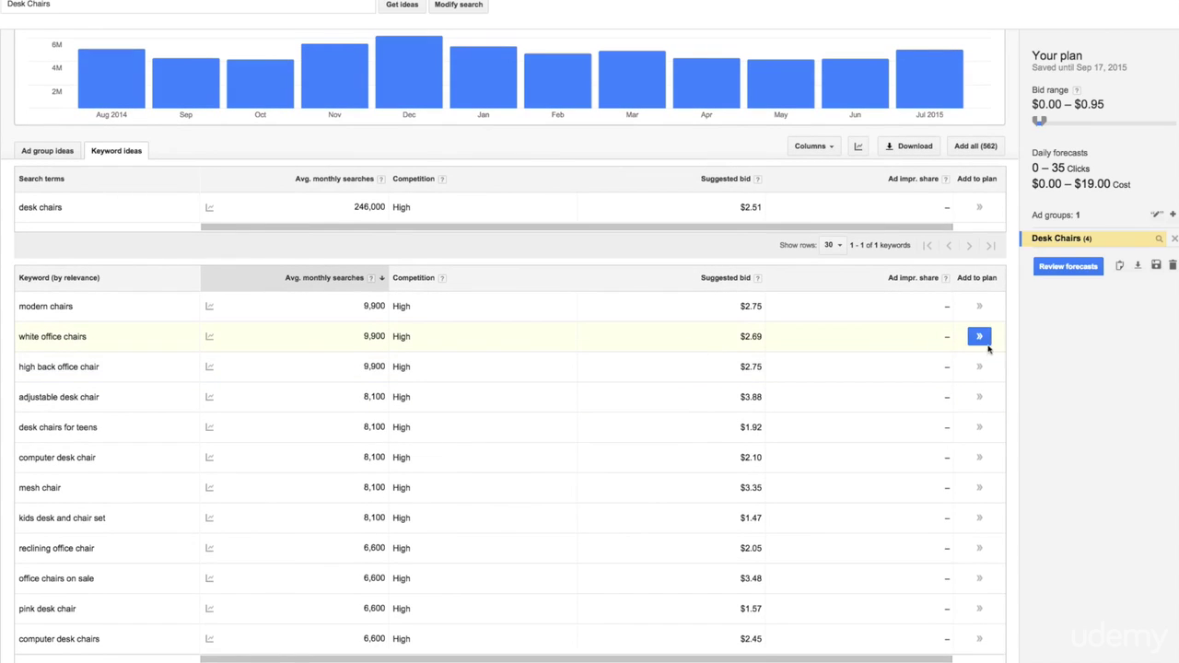
click(981, 339)
click(980, 339)
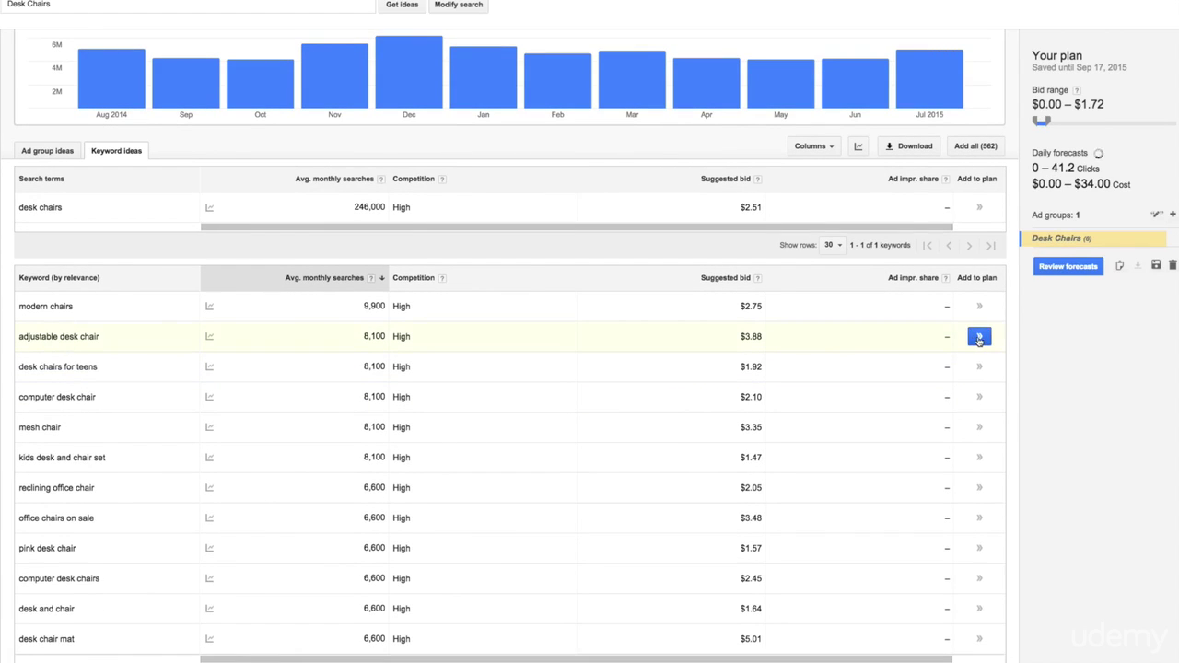
click(980, 339)
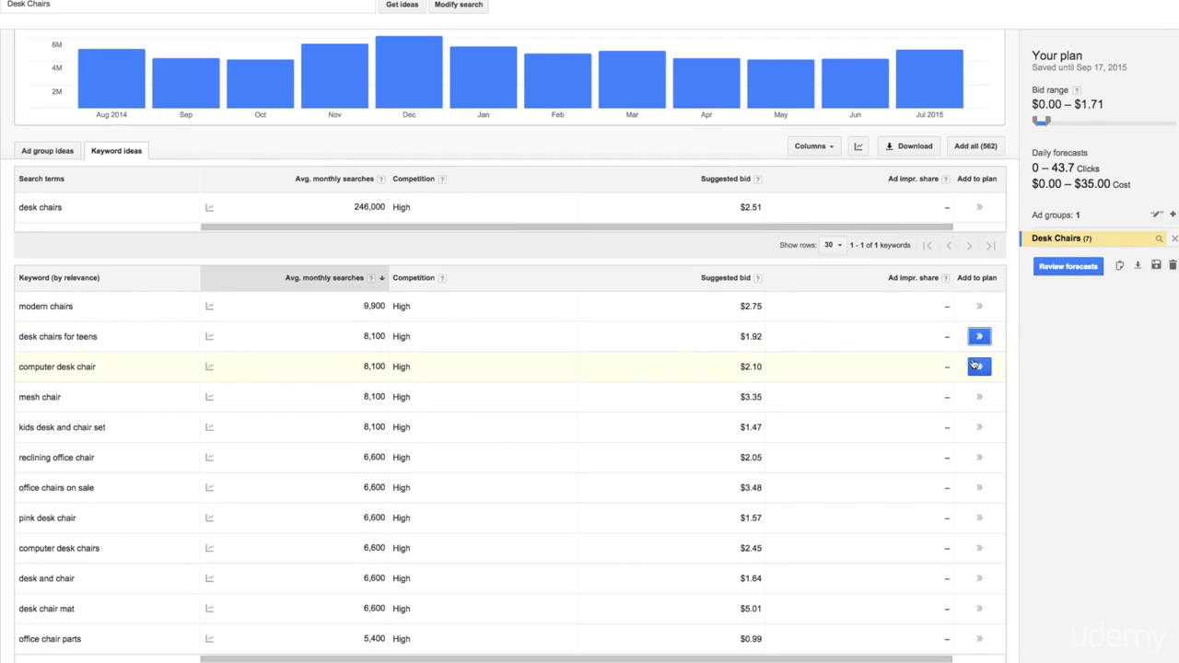
- Add the keywords computer desk chair, mesh chair, reclining office chair and office chairs on sale to the plan
click(978, 367)
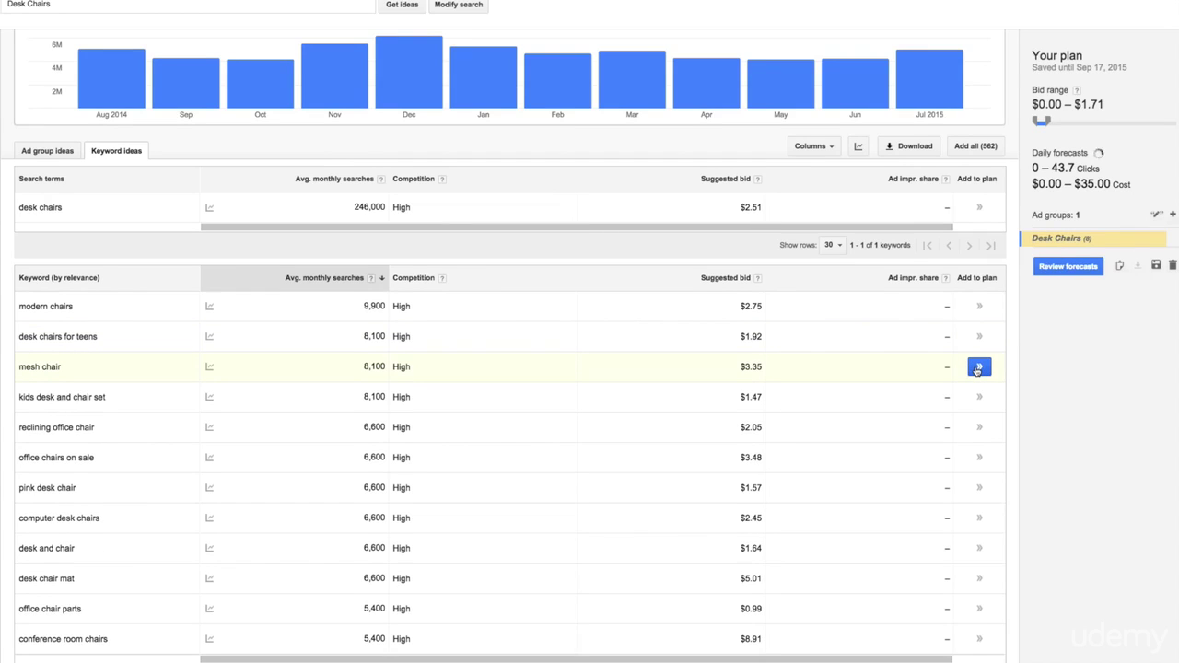
click(978, 367)
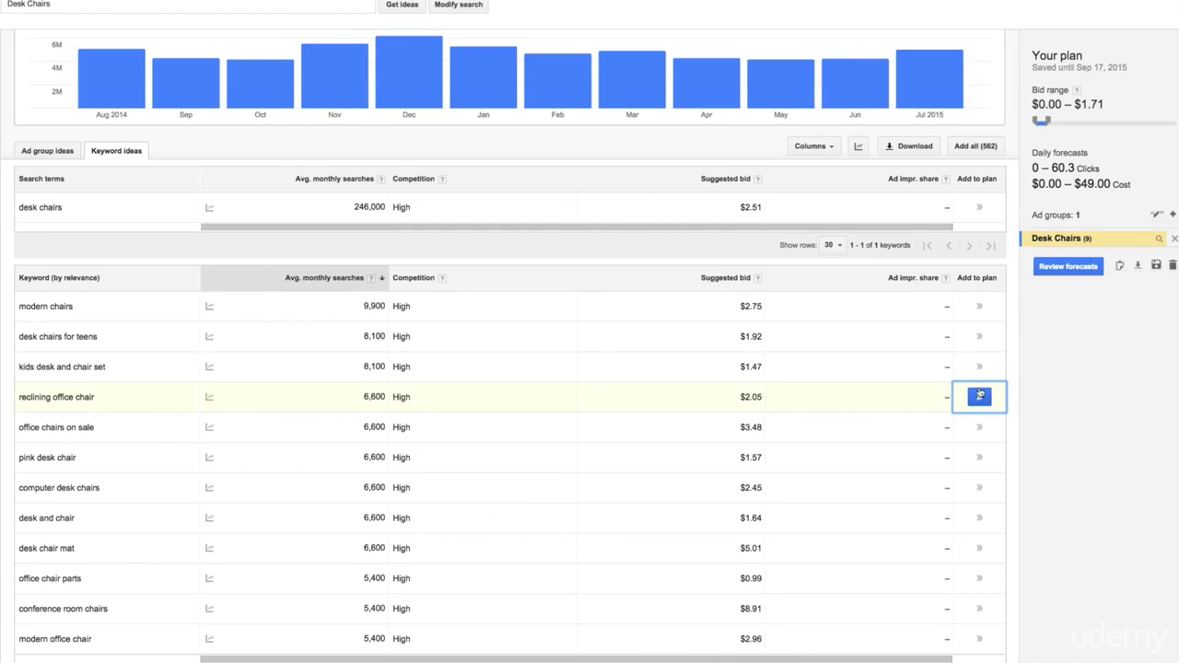
click(980, 396)
click(981, 397)
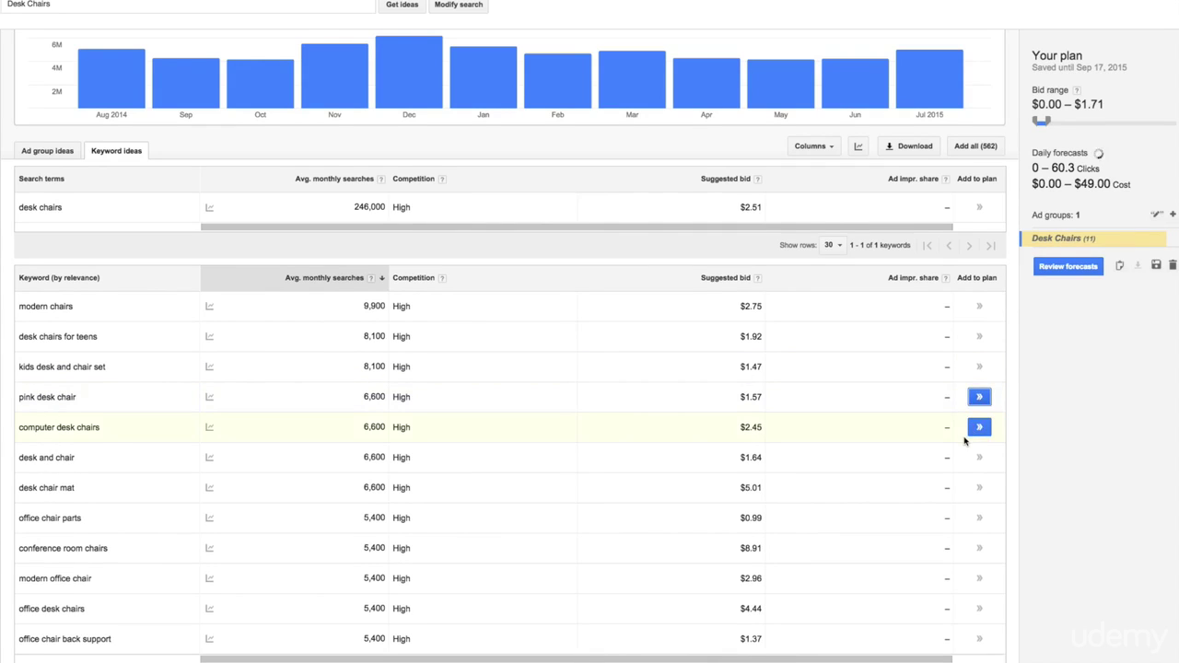
- Add the keywords conference room chairs, student desk chair and conference chairs to the plan
scroll(965, 445, down, 1)
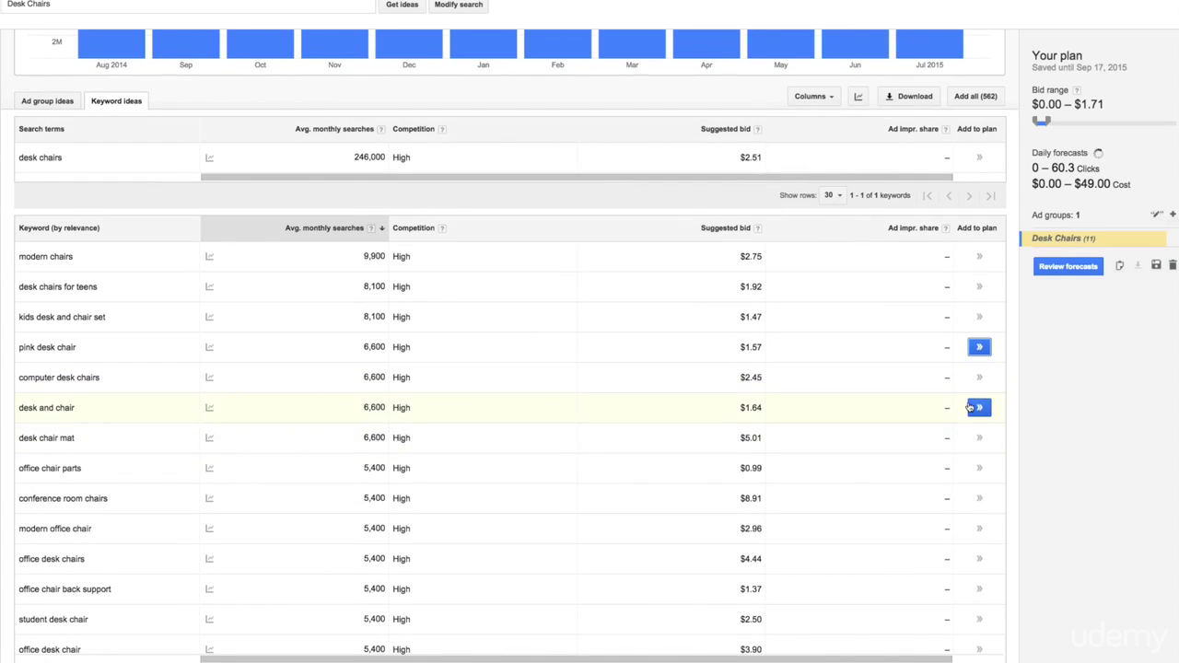
click(981, 499)
scroll(981, 503, down, 1)
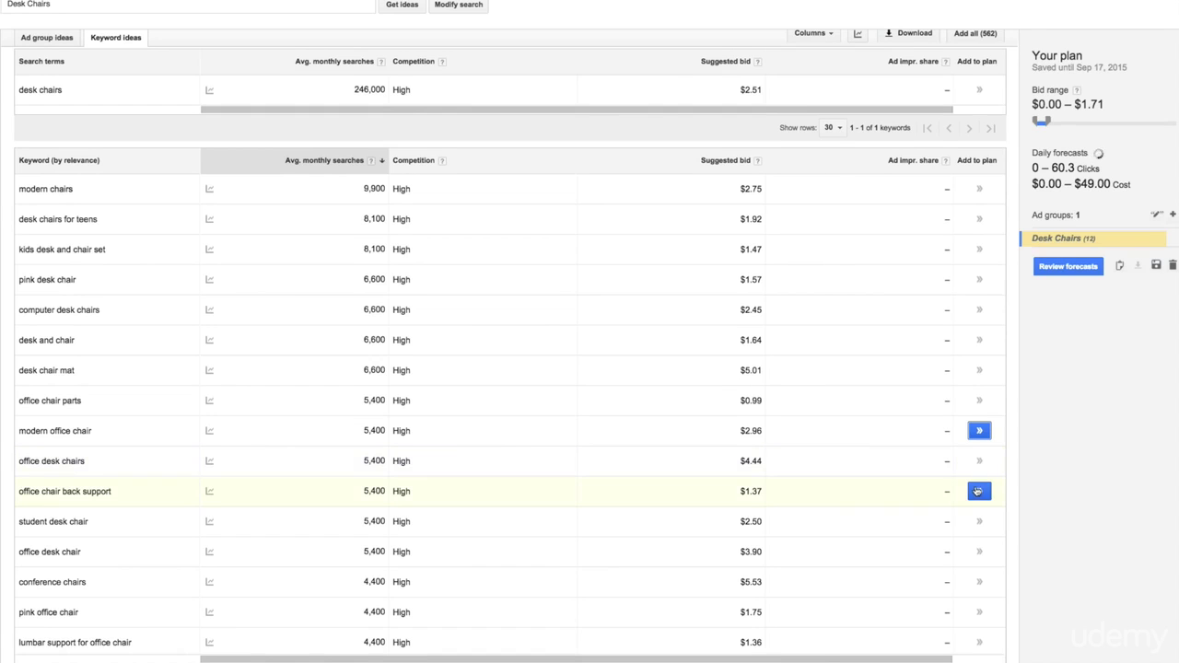
scroll(979, 494, down, 1)
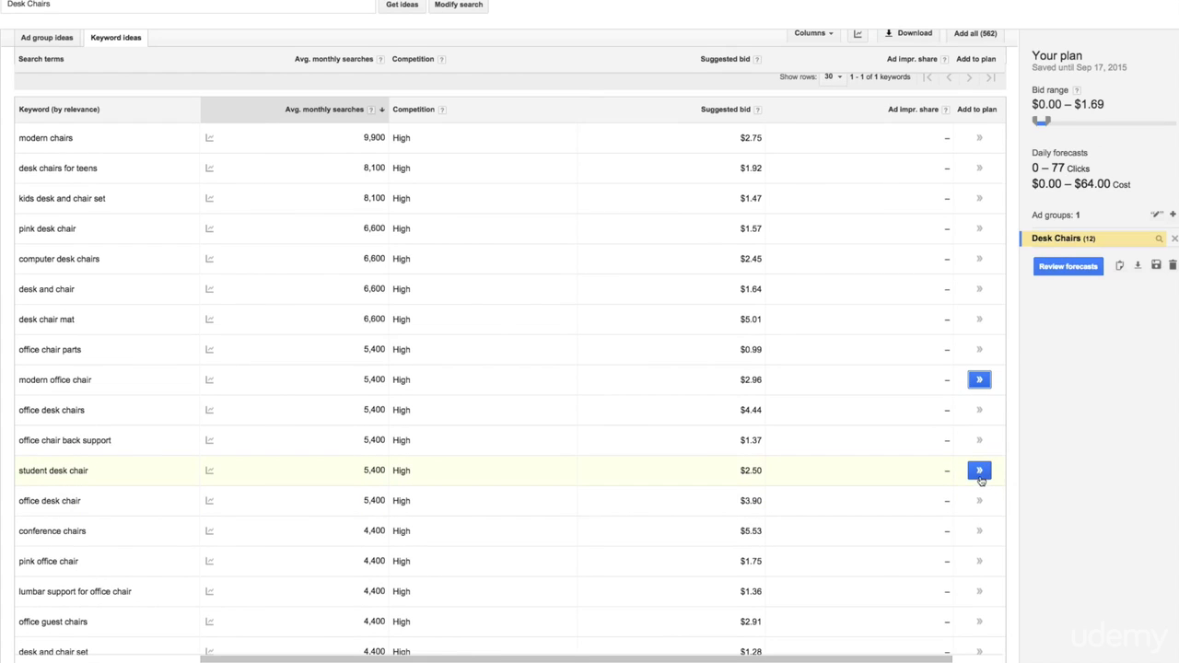
click(980, 473)
click(980, 501)
- Add the keywords armless office chair and mesh office chairs to the plan
scroll(979, 501, down, 2)
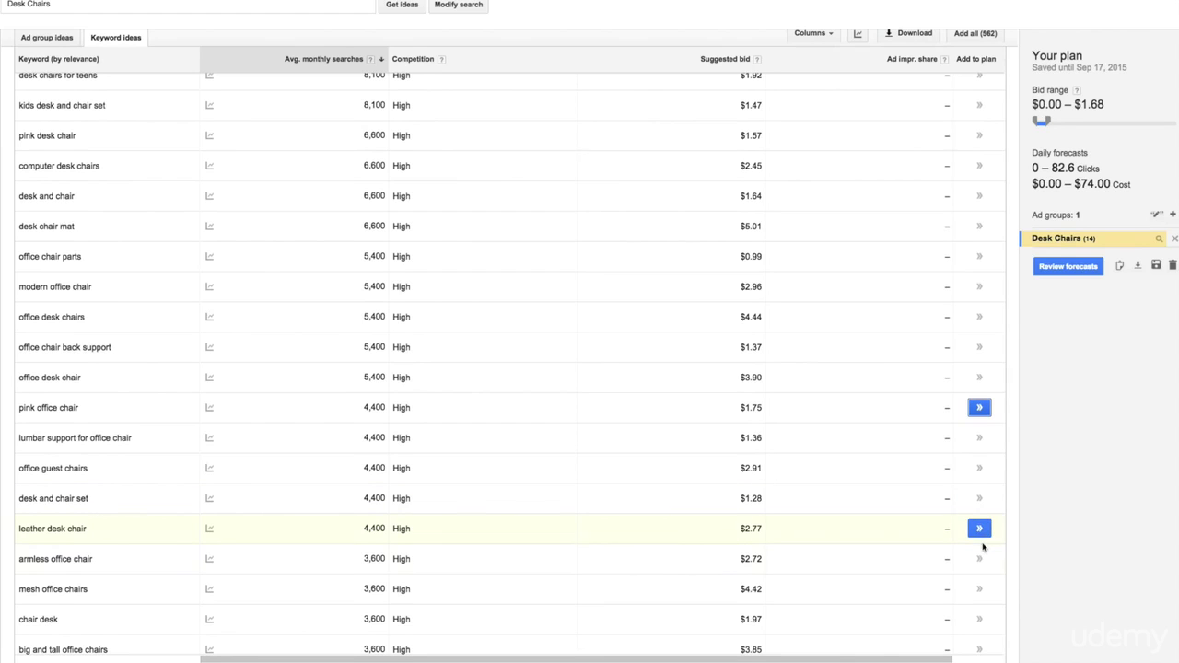
click(979, 560)
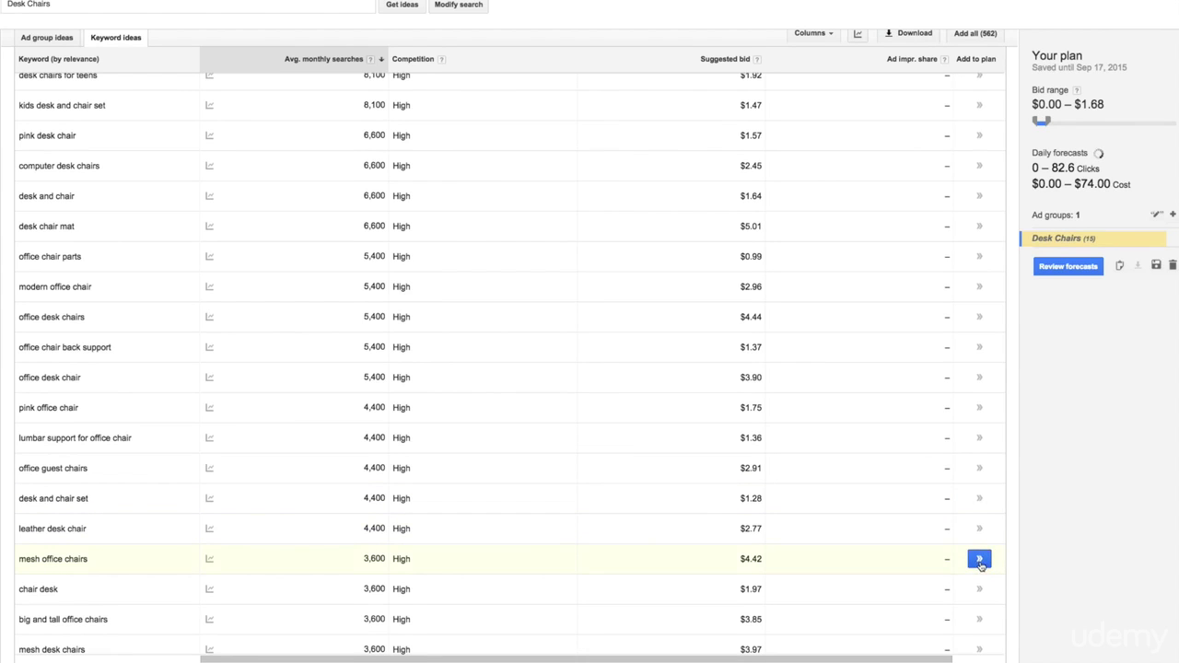
click(979, 560)
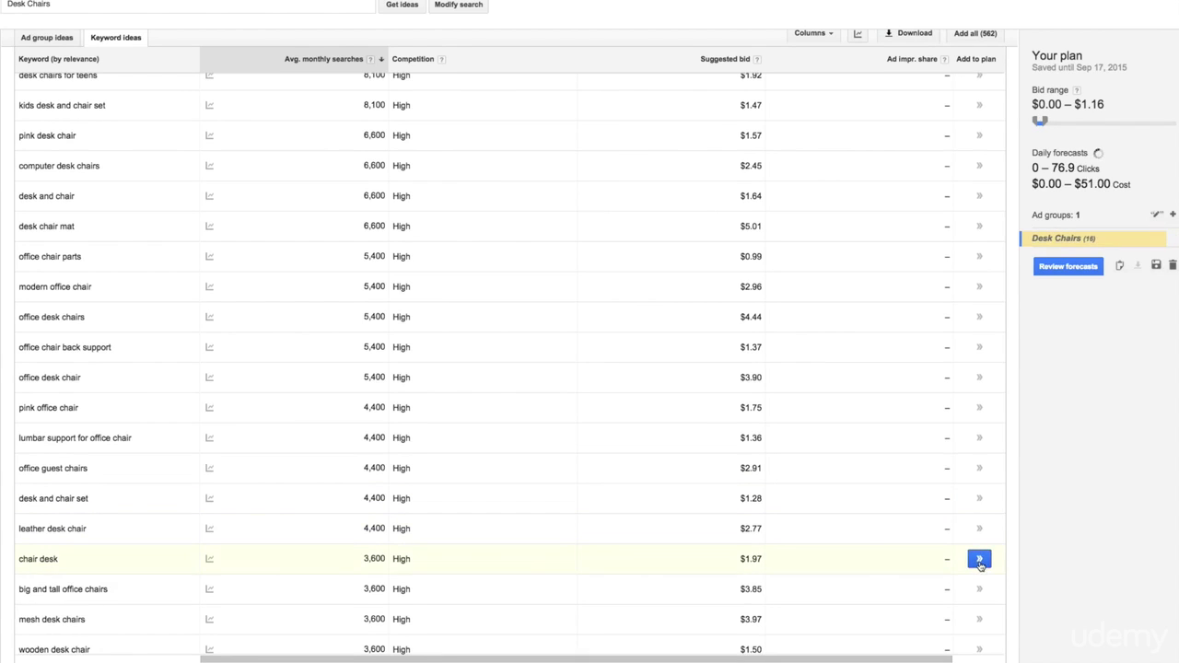
- Add the keywords big and tall office chairs and white leather office chair to the plan
scroll(979, 567, down, 1)
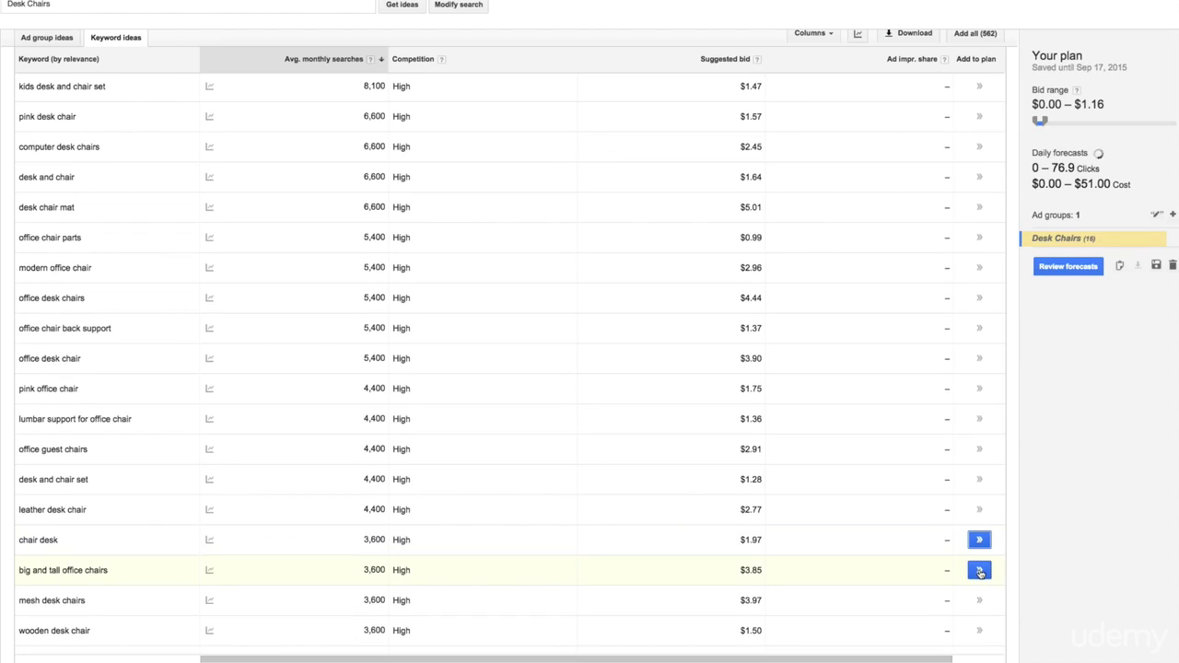
click(979, 571)
scroll(980, 572, down, 2)
scroll(980, 573, down, 6)
scroll(980, 577, down, 5)
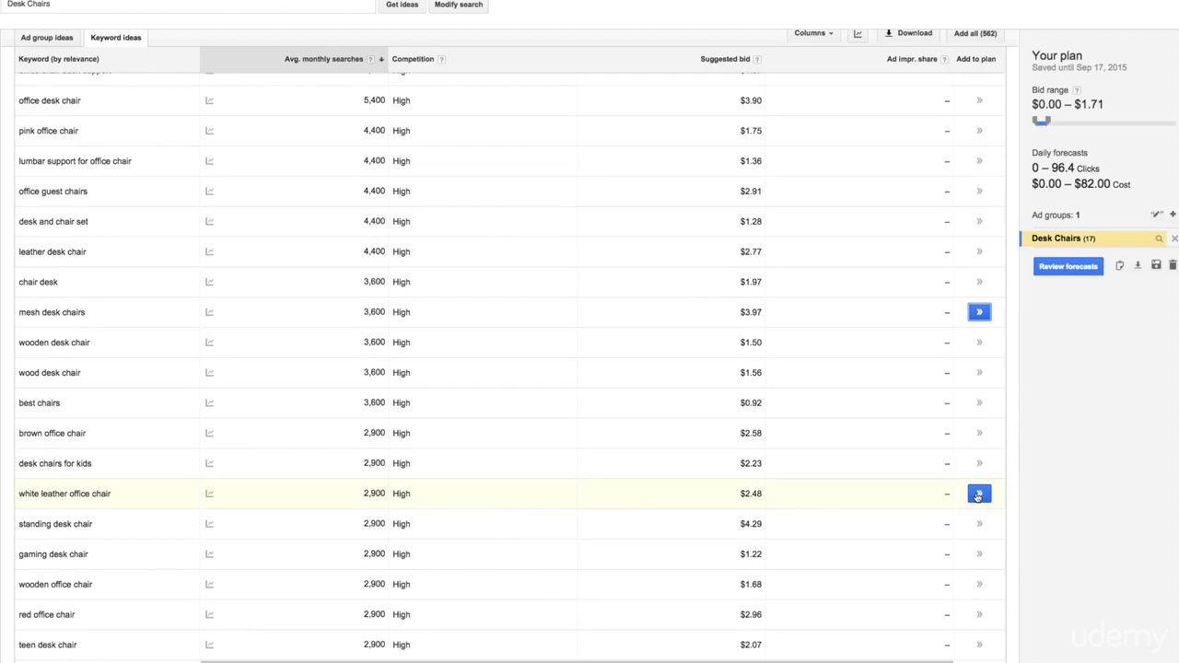
click(979, 495)
scroll(979, 553, down, 3)
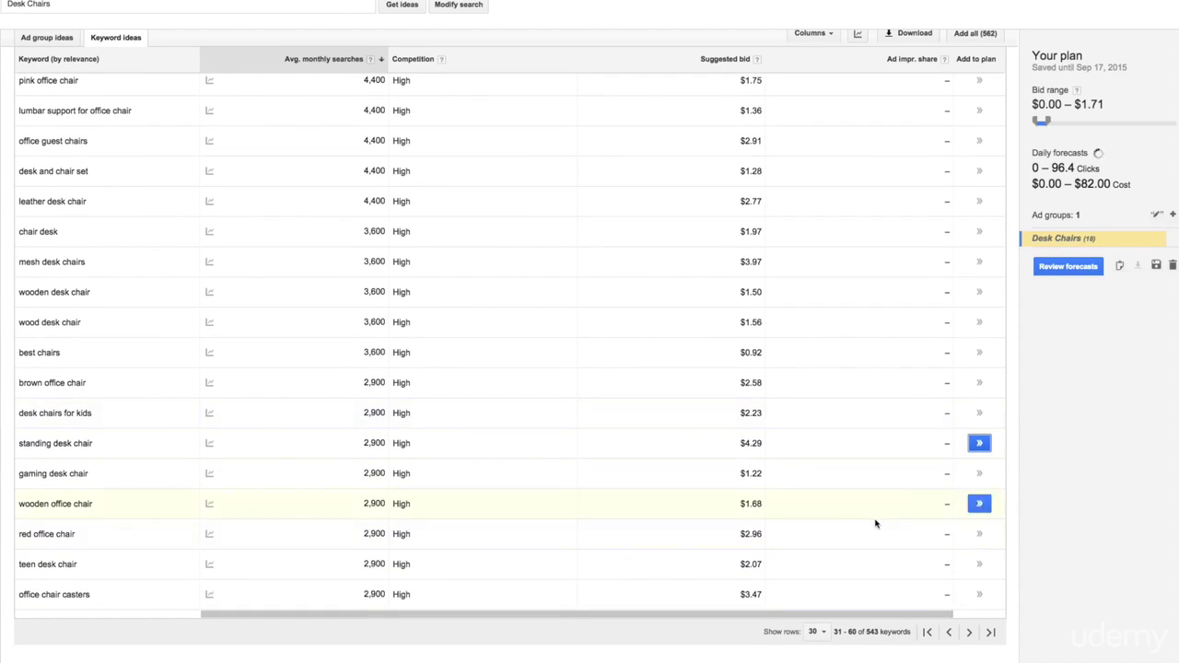
- Set the plan's bid range to $2.04 – $6.70 and examine its daily click and cost forecasts
scroll(780, 422, up, 10)
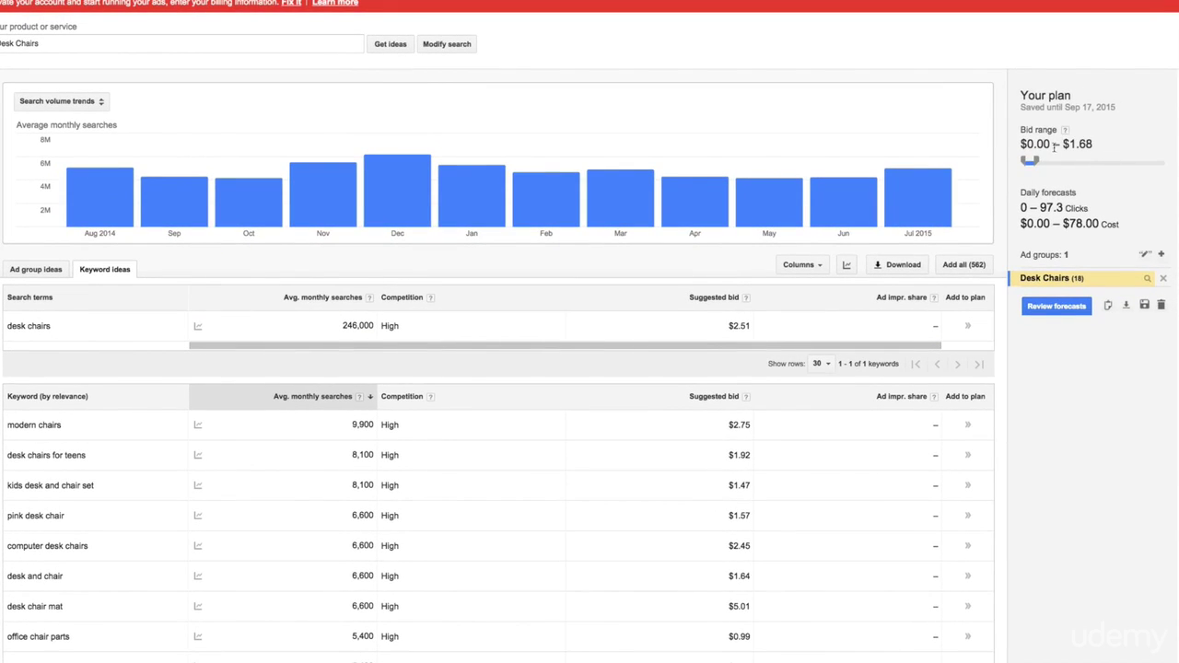
drag(1033, 161, 1052, 158)
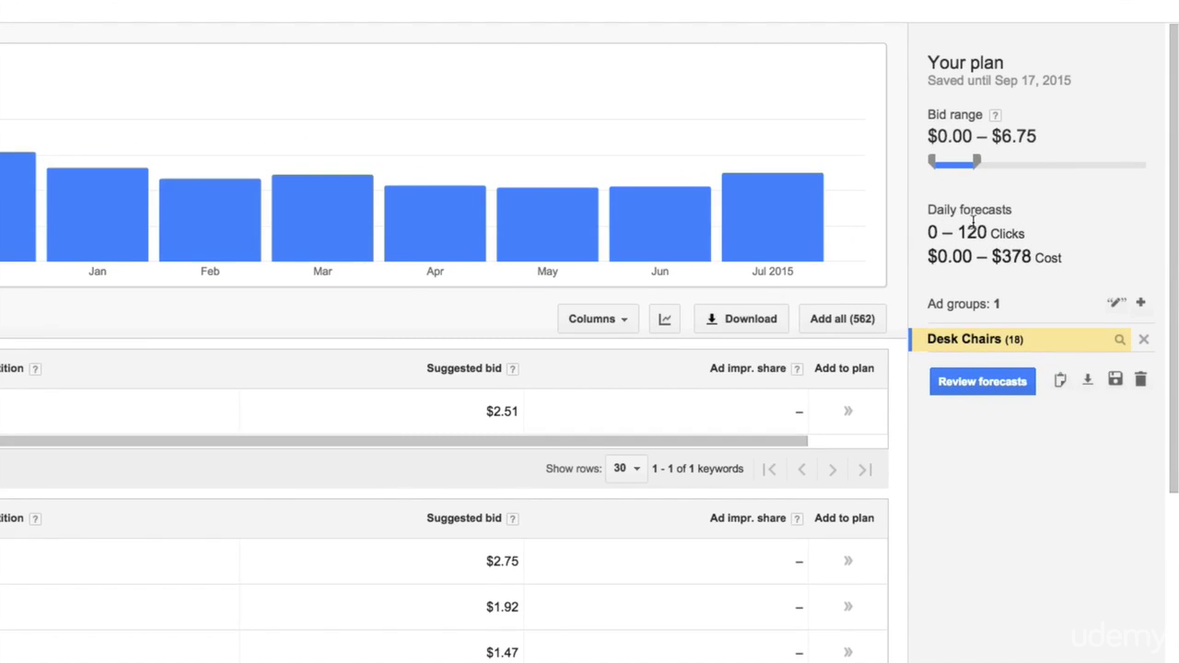
drag(931, 210, 1020, 205)
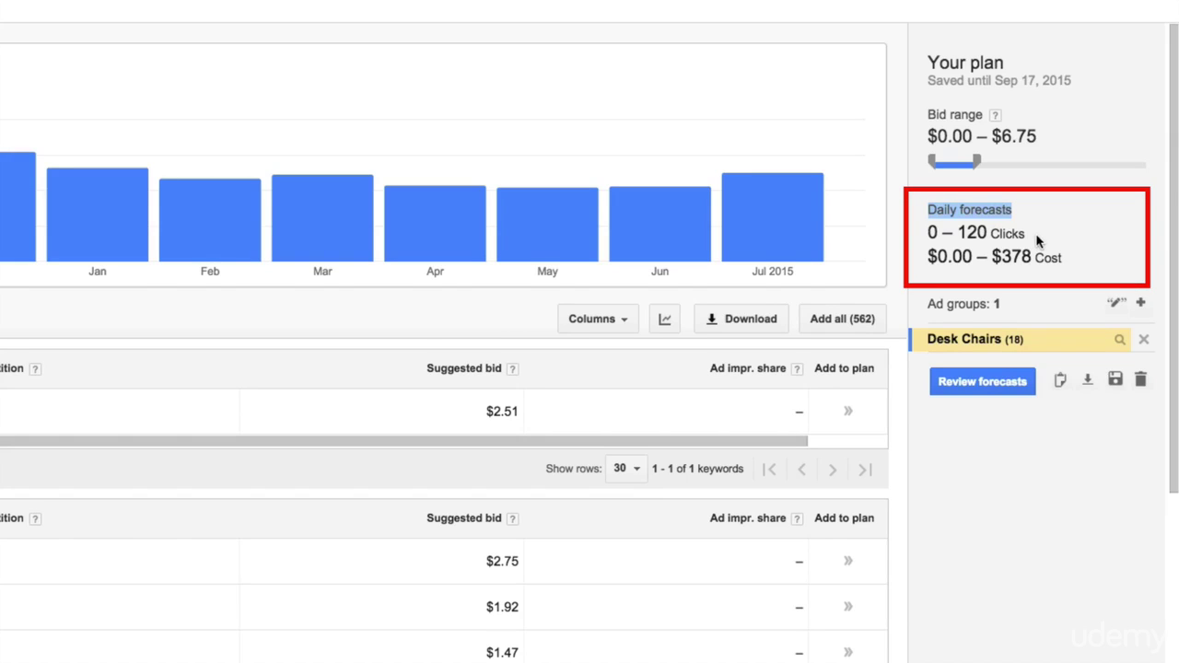
drag(993, 263, 1057, 258)
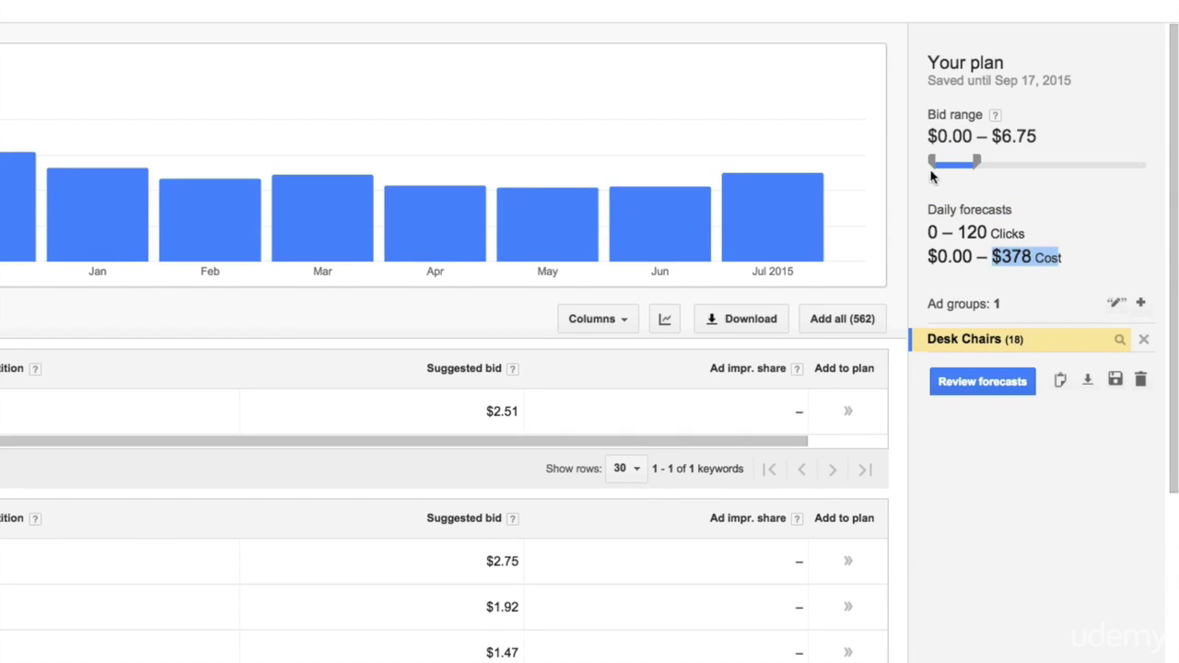
drag(930, 166, 950, 174)
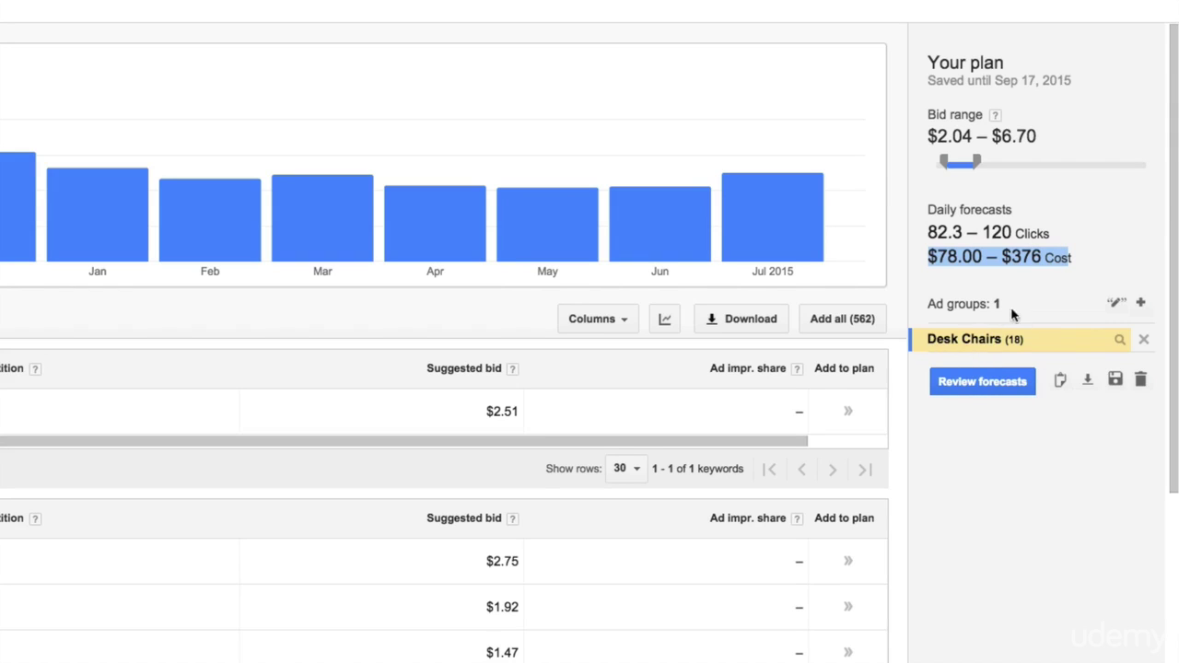
- Review the plan's keyword match type options and the list of keywords in the Desk Chairs ad group
click(1115, 304)
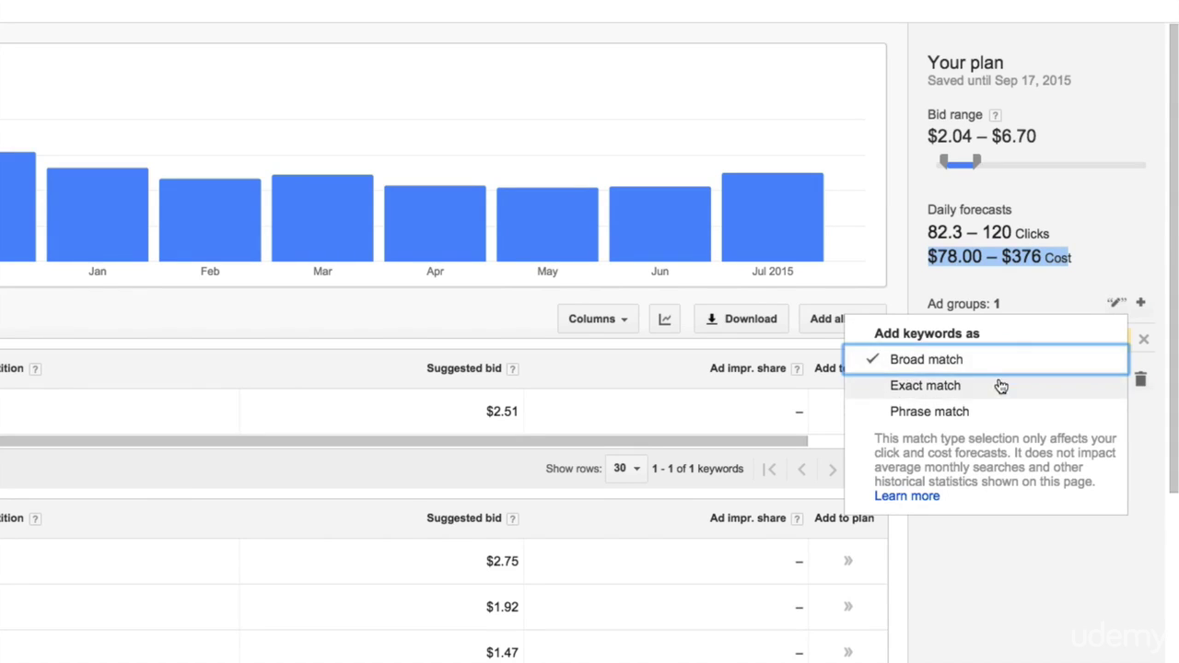
click(1029, 550)
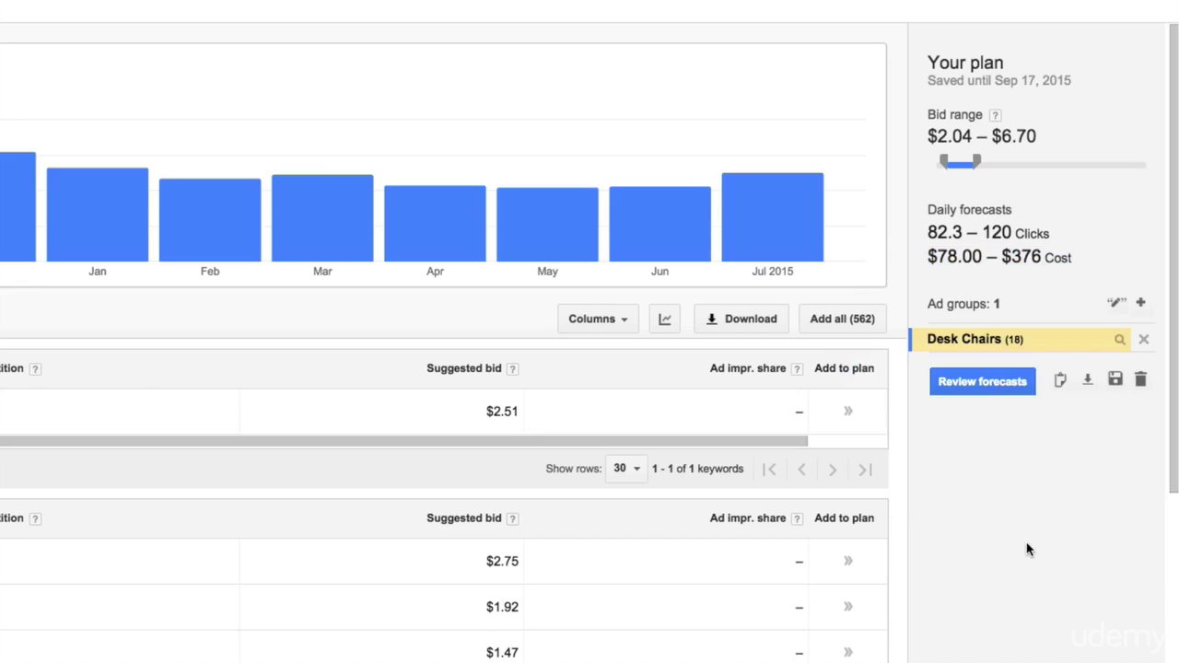
click(1120, 339)
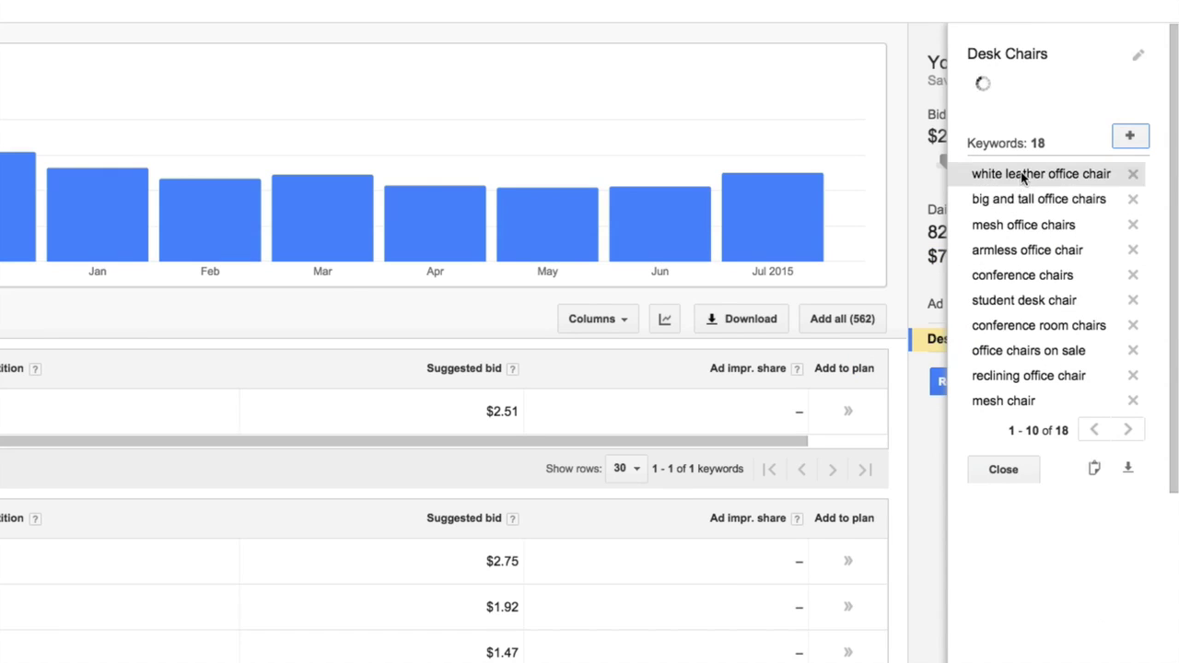
click(1030, 472)
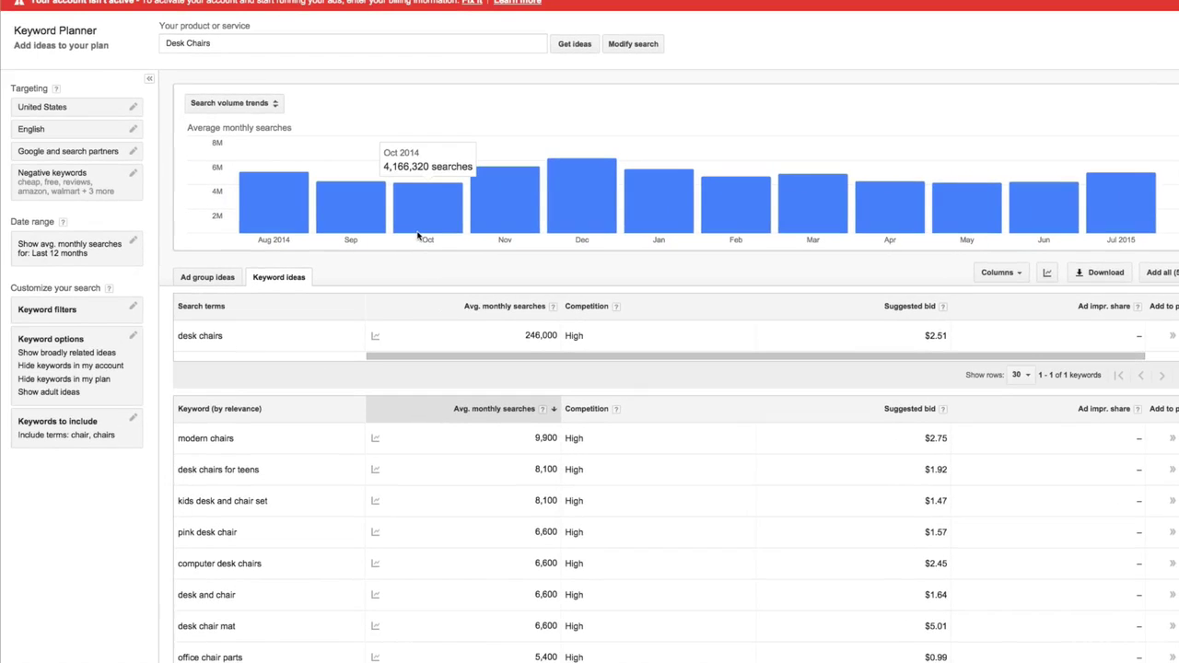
- Open the keyword search for modification and clear Desk Chairs from the product or service
scroll(418, 233, down, 8)
scroll(417, 233, up, 8)
click(638, 48)
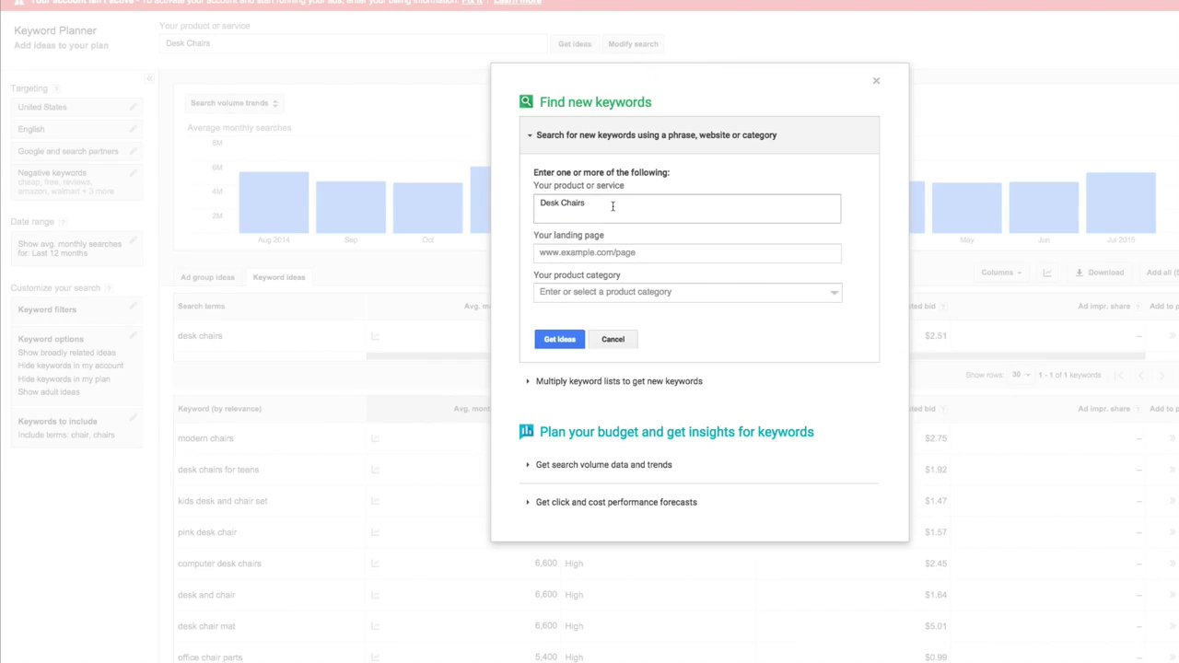
drag(613, 206, 514, 209)
key(BackSpace)
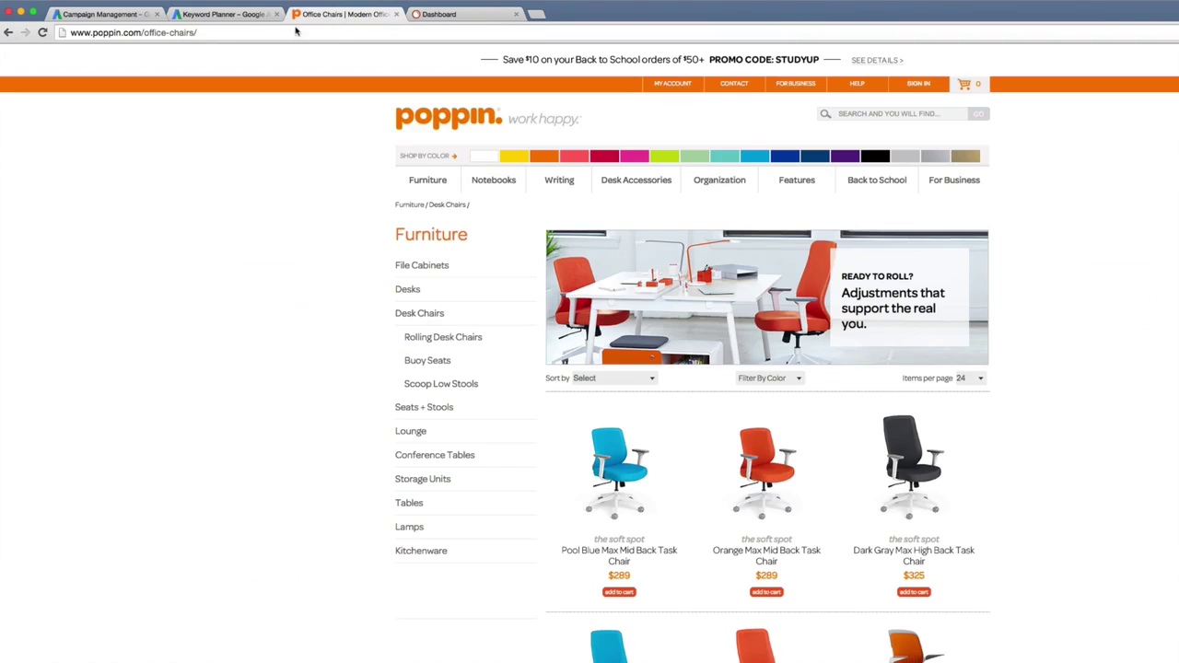
click(209, 33)
key(ctrl+c)
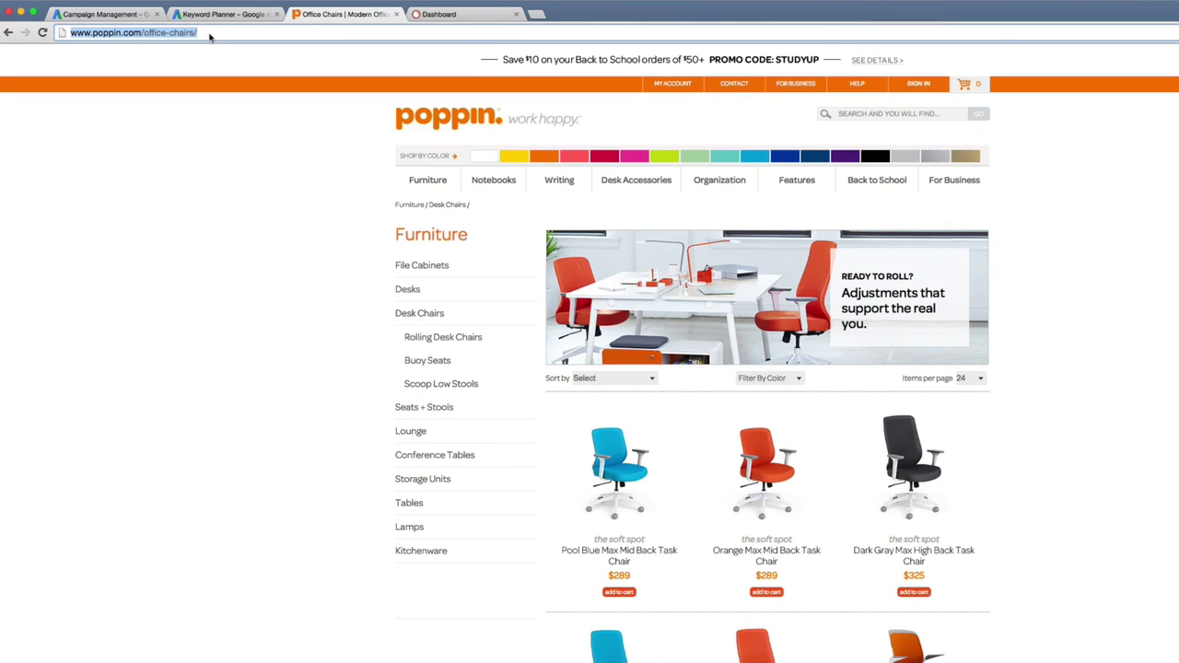
click(224, 14)
click(611, 261)
key(ctrl+v)
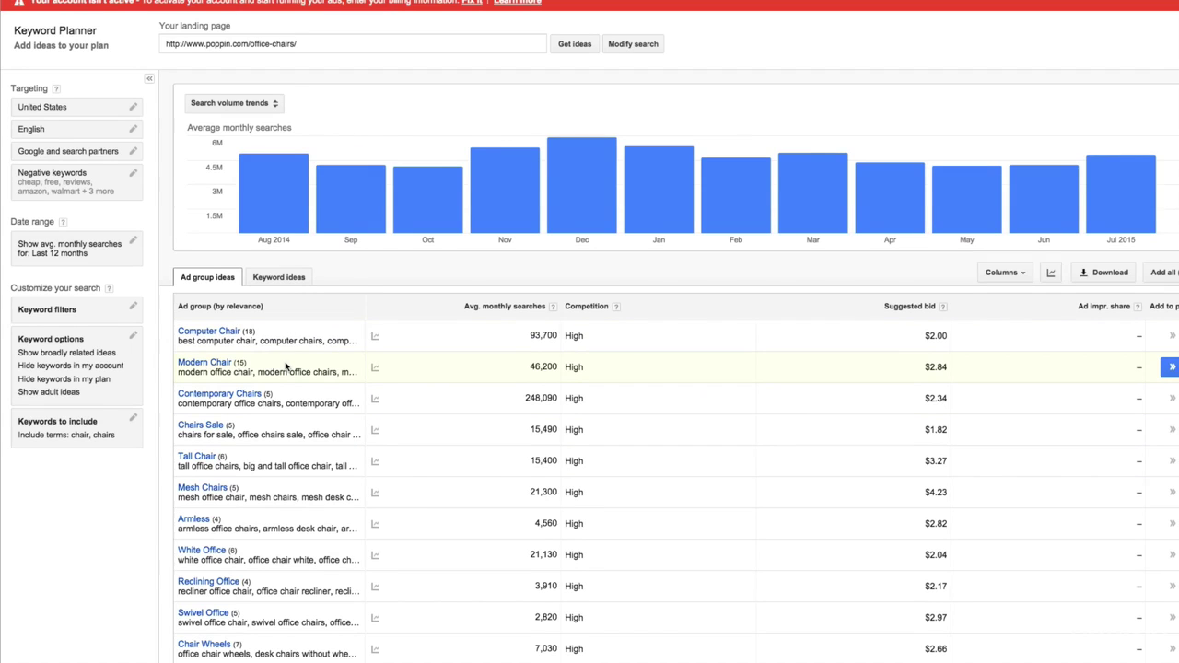
- Open the Computer Chair ad group idea, examine its keywords and their monthly searches, and return to the ad group ideas
click(204, 335)
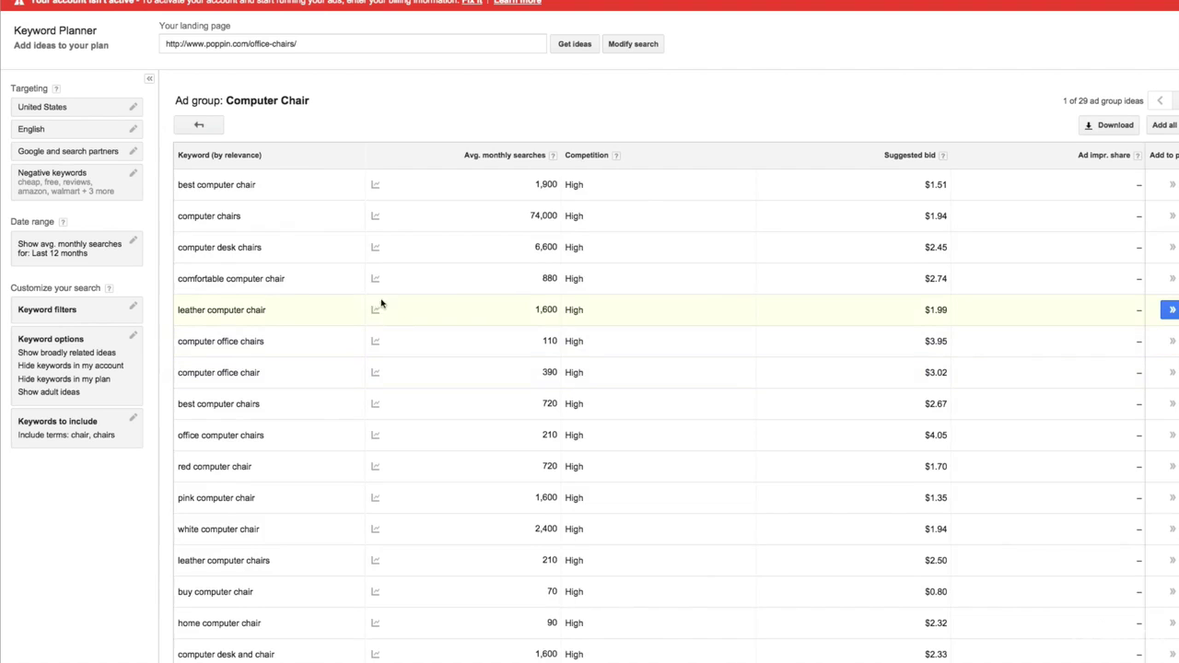
mouse_move(375, 310)
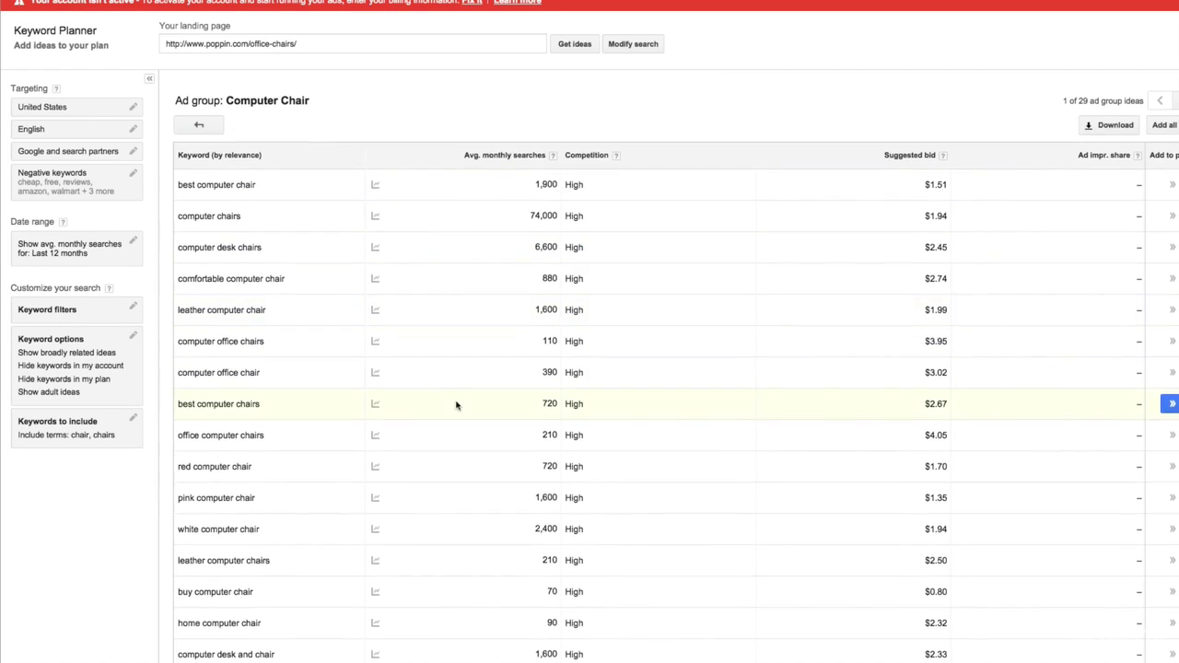
scroll(458, 449, down, 1)
scroll(452, 366, up, 1)
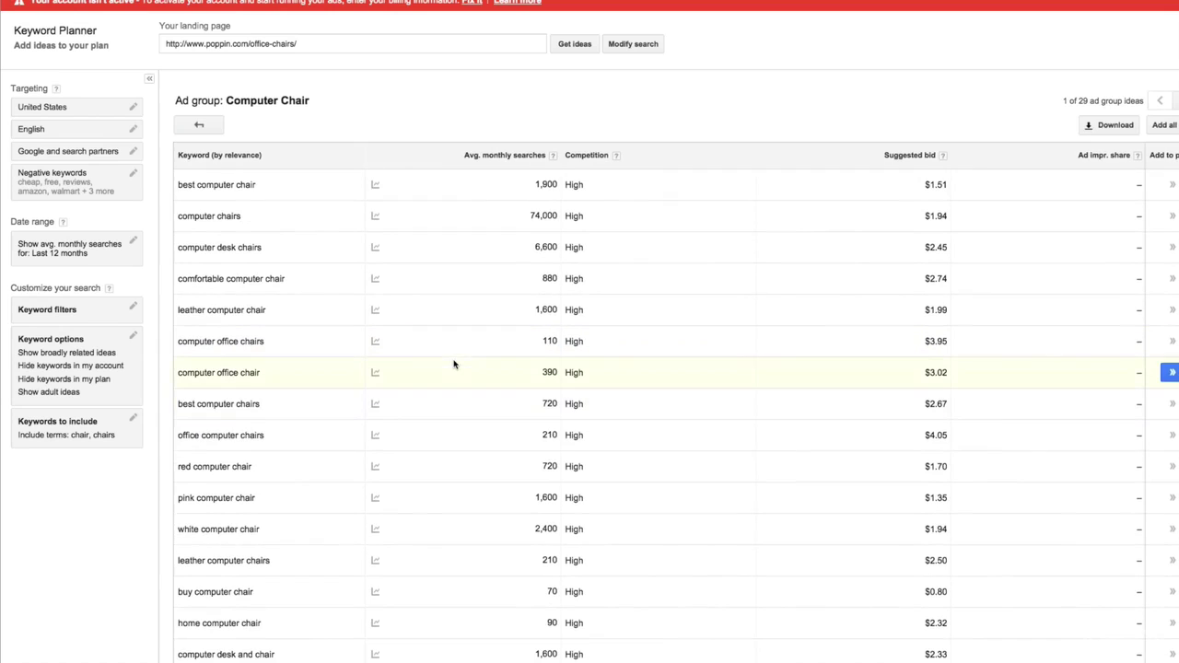
mouse_move(375, 247)
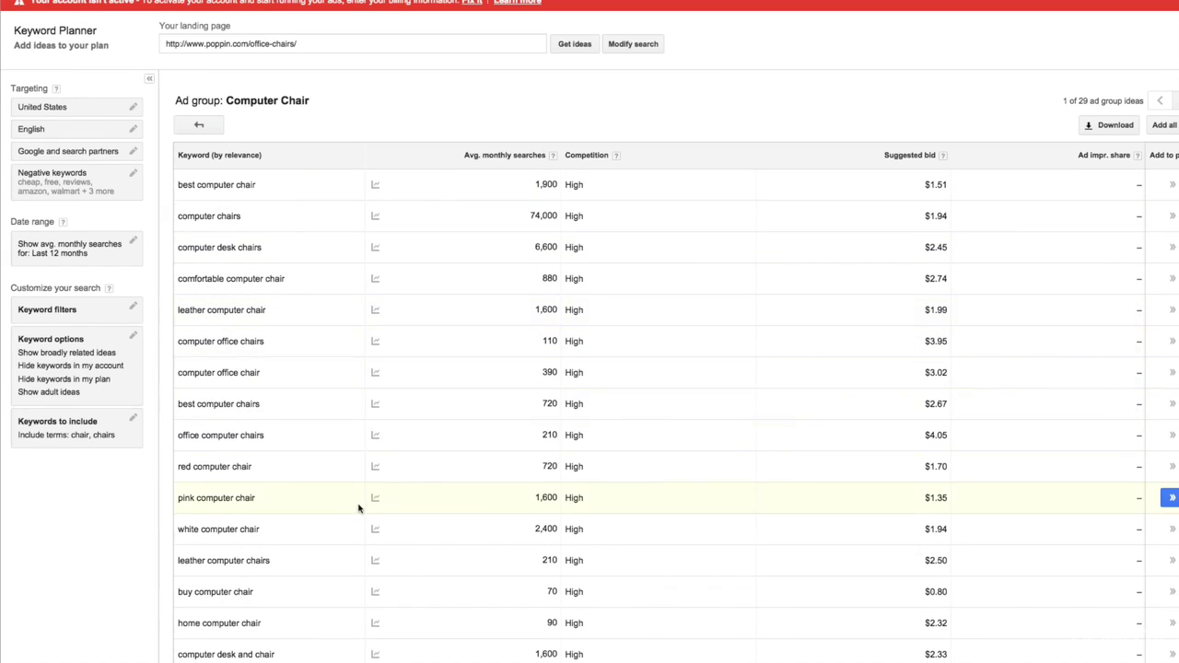
scroll(359, 507, down, 1)
scroll(358, 507, down, 2)
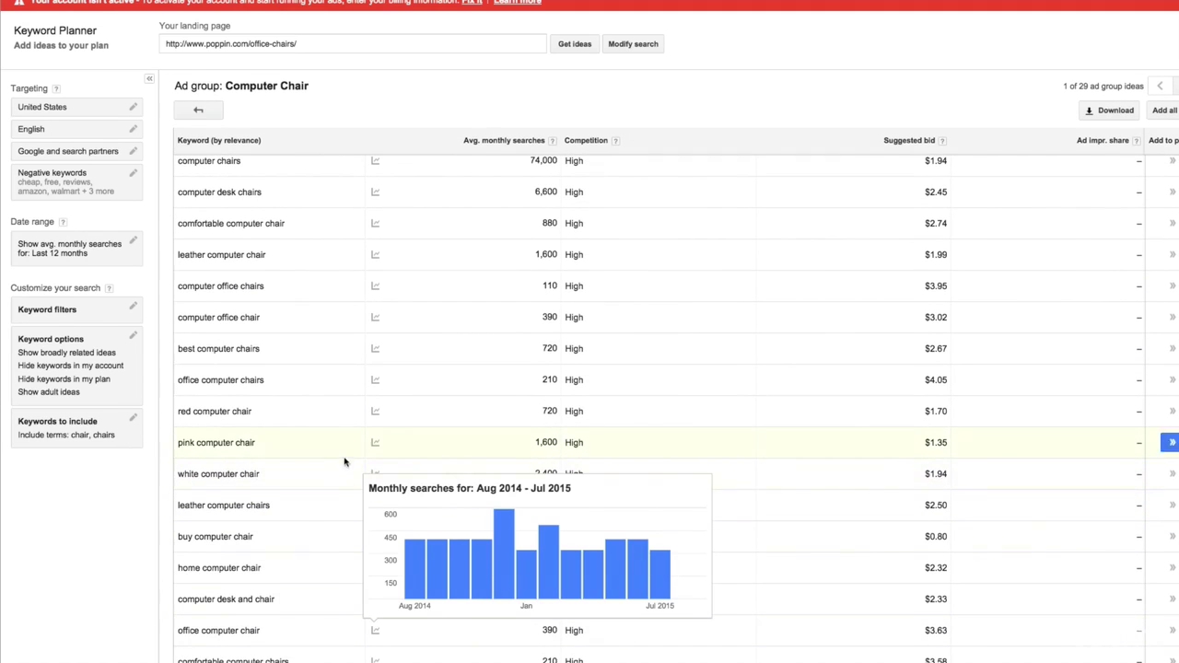
scroll(606, 448, up, 1)
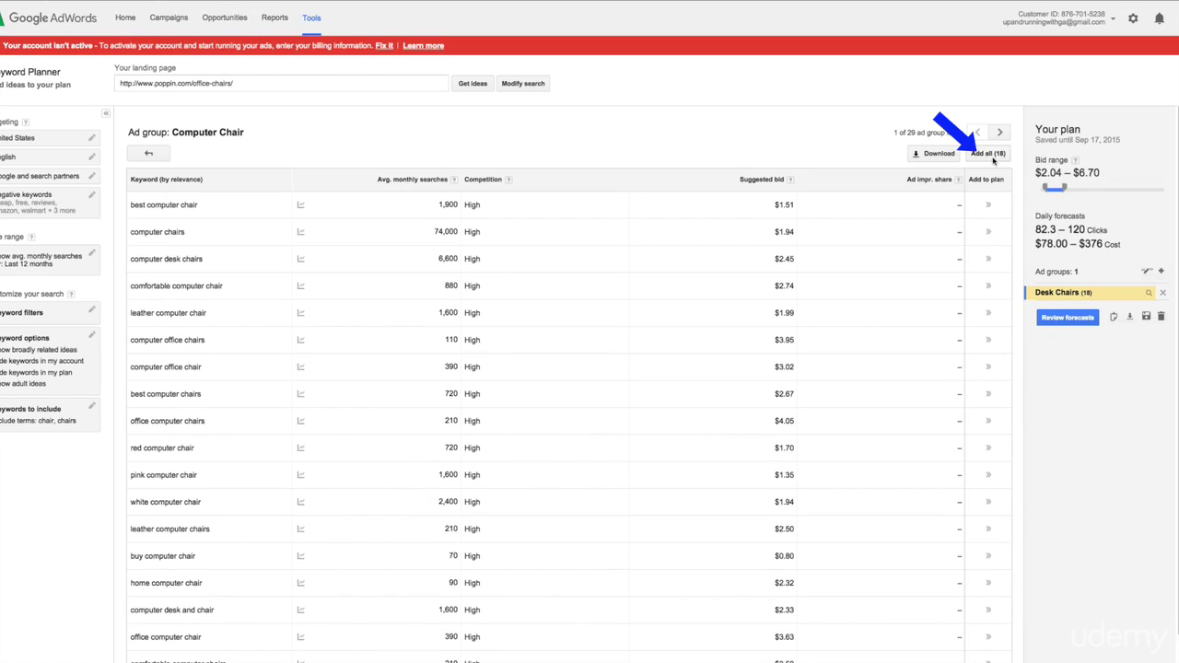
click(148, 154)
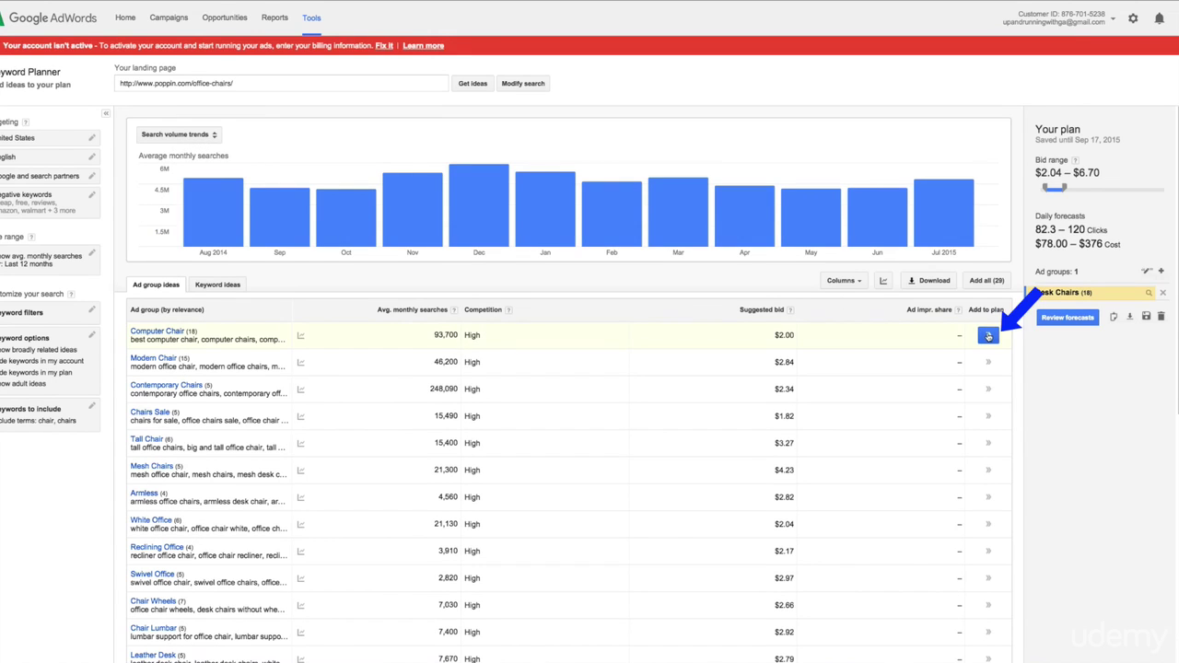
- Add the whole Computer Chair ad group to the plan and remove it again
click(989, 337)
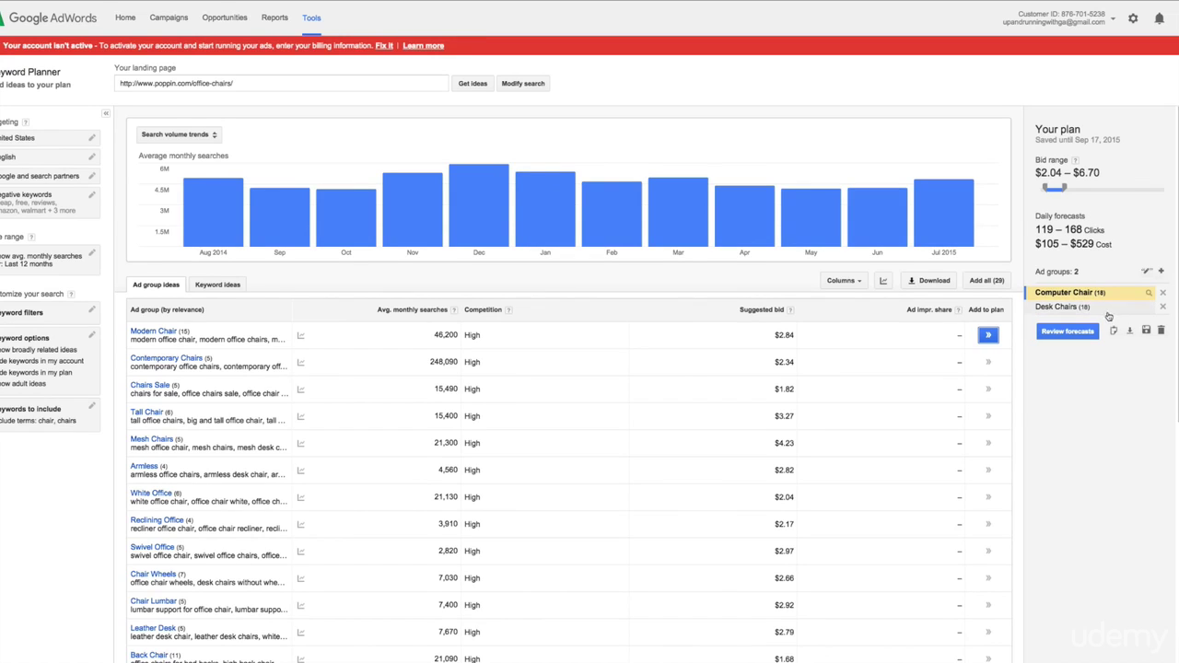
click(1163, 293)
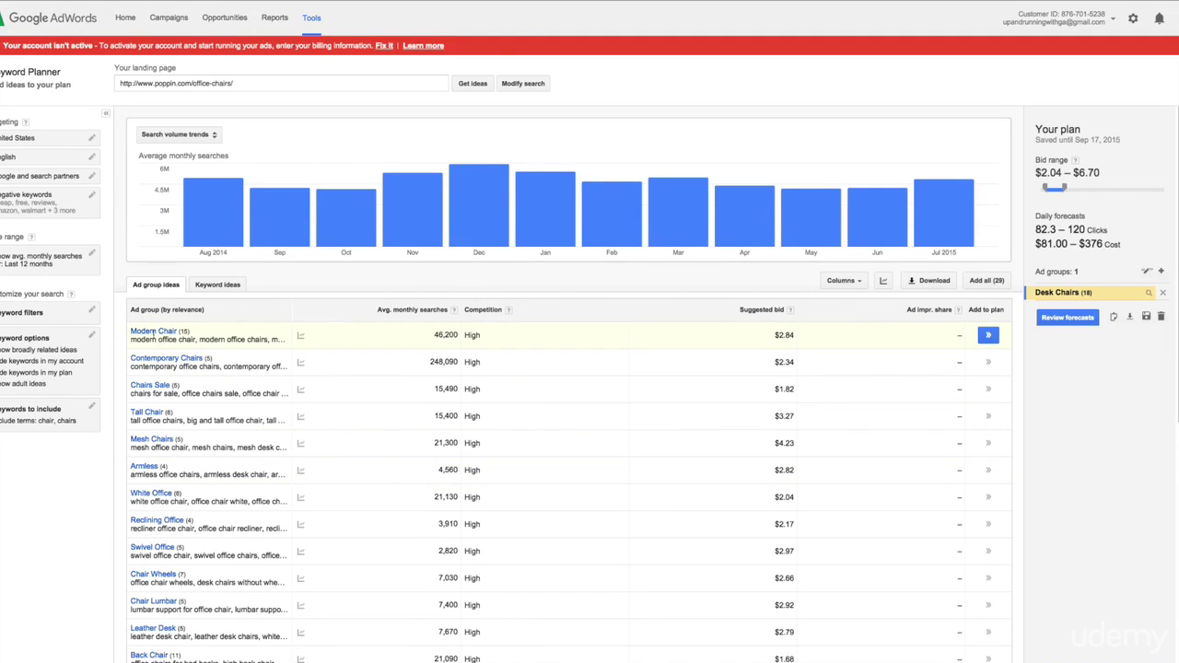
- Add all keywords of the Modern Chair ad group idea to the plan and keep that ad group selected
click(153, 335)
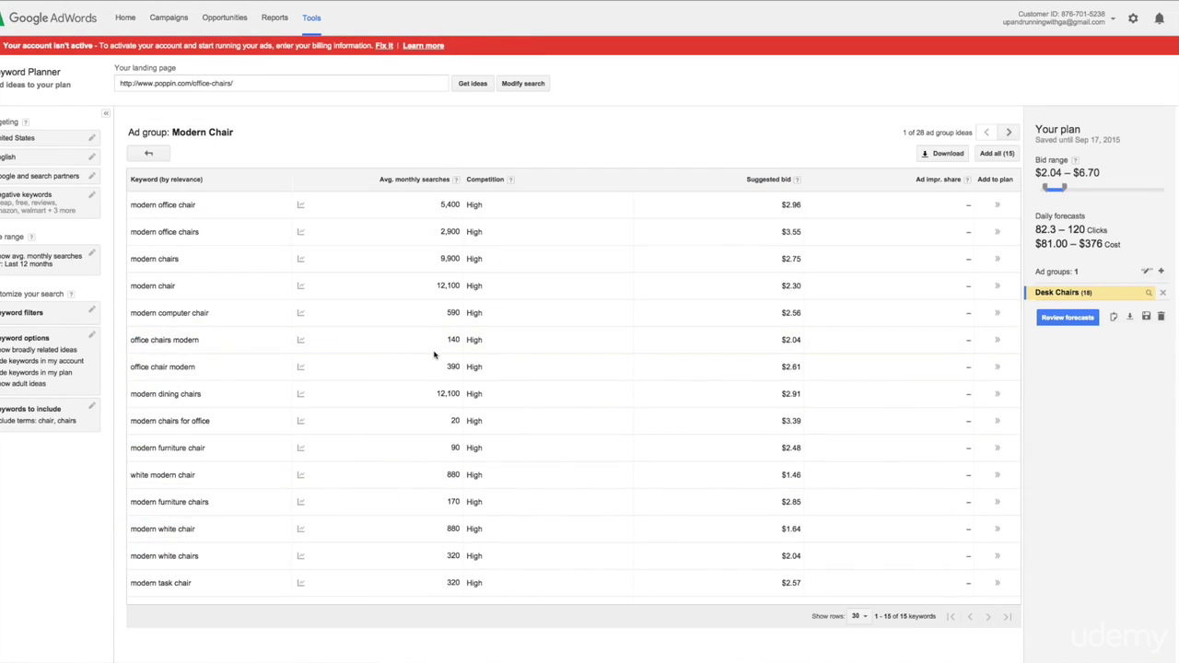
click(992, 154)
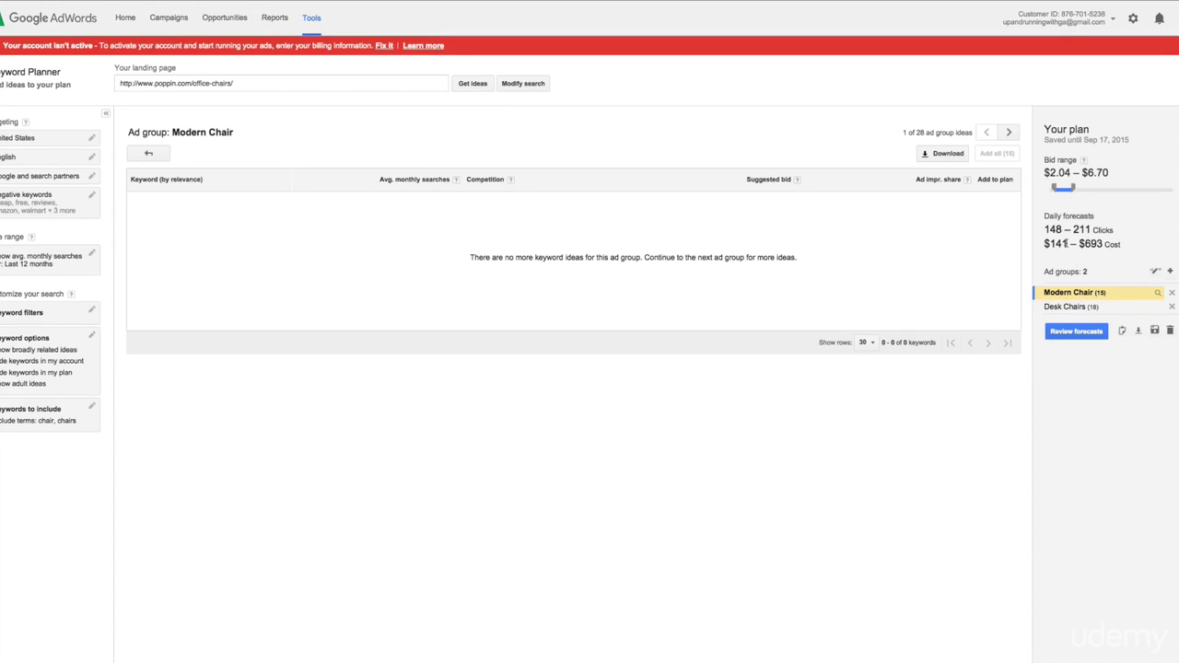
click(1071, 308)
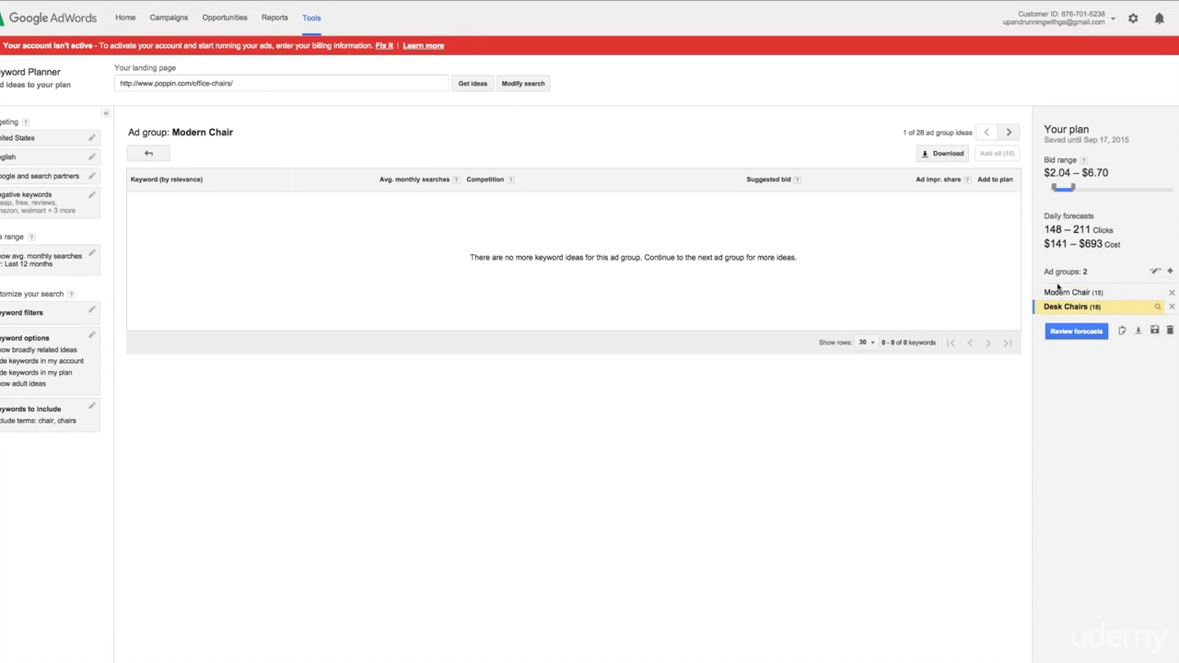
click(1058, 294)
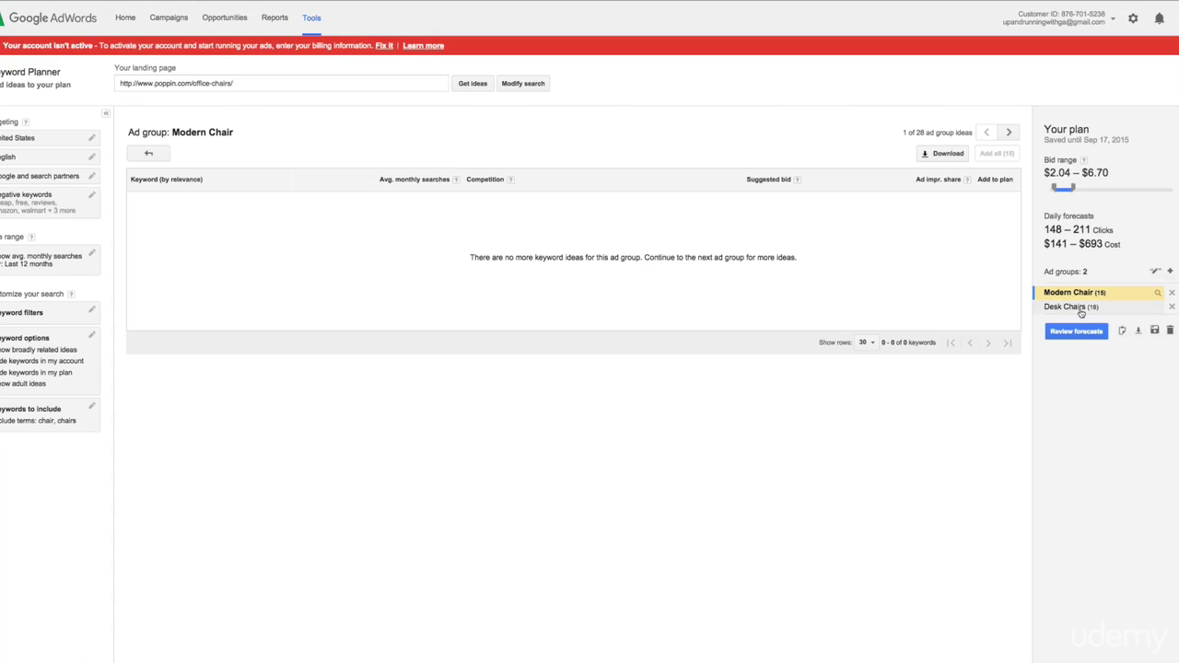
- Modify the search by clearing the landing page and get ideas for the product category Home Office Furniture
click(534, 83)
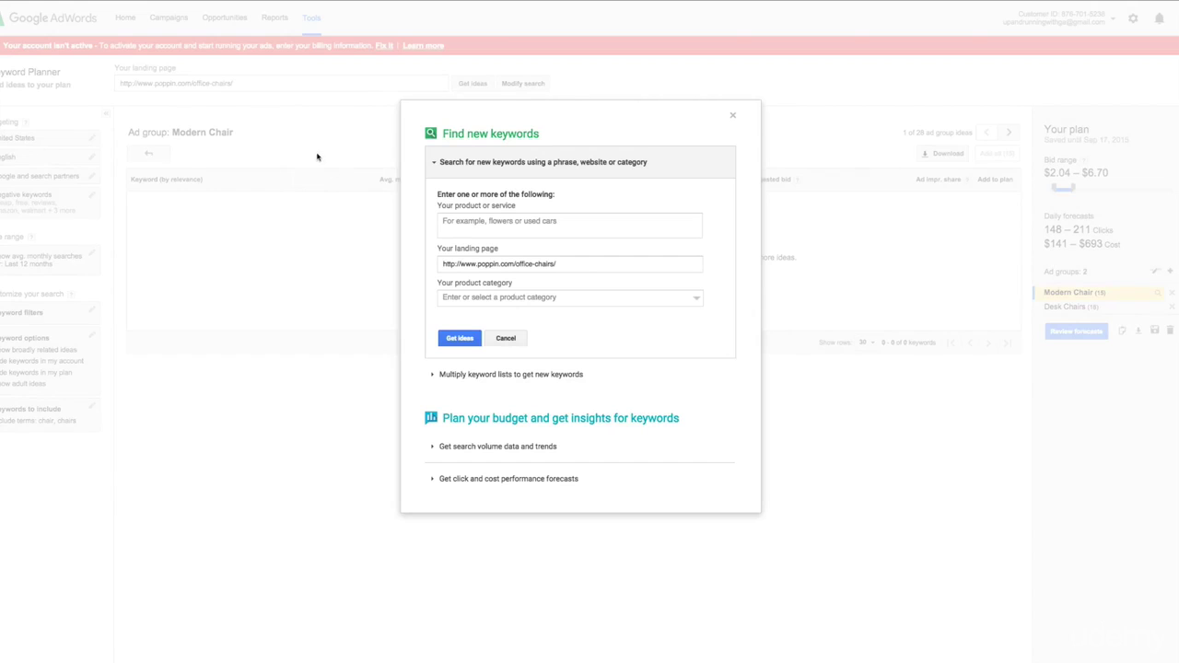
drag(565, 265, 423, 268)
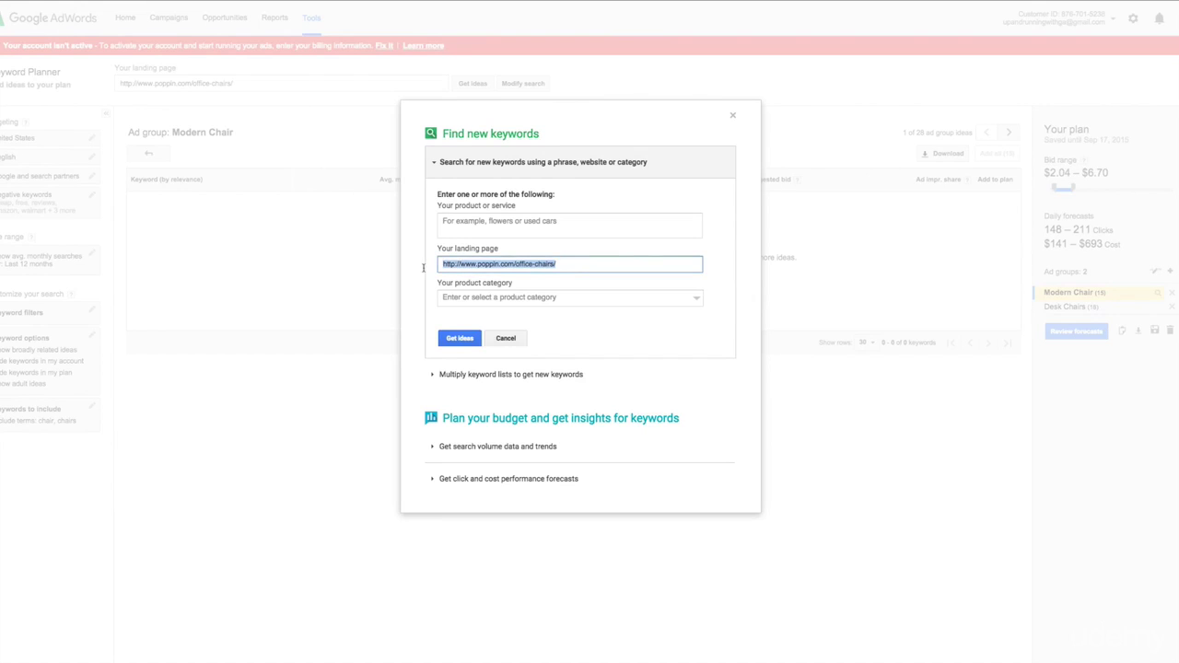
key(BackSpace)
click(531, 295)
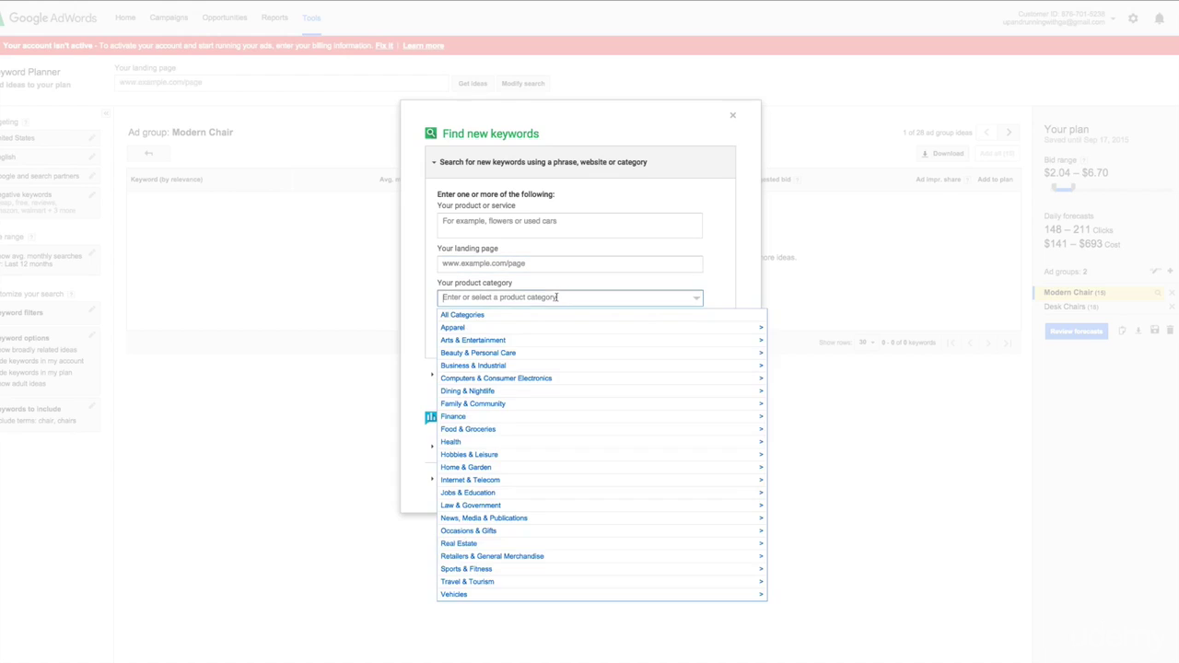
text(offi)
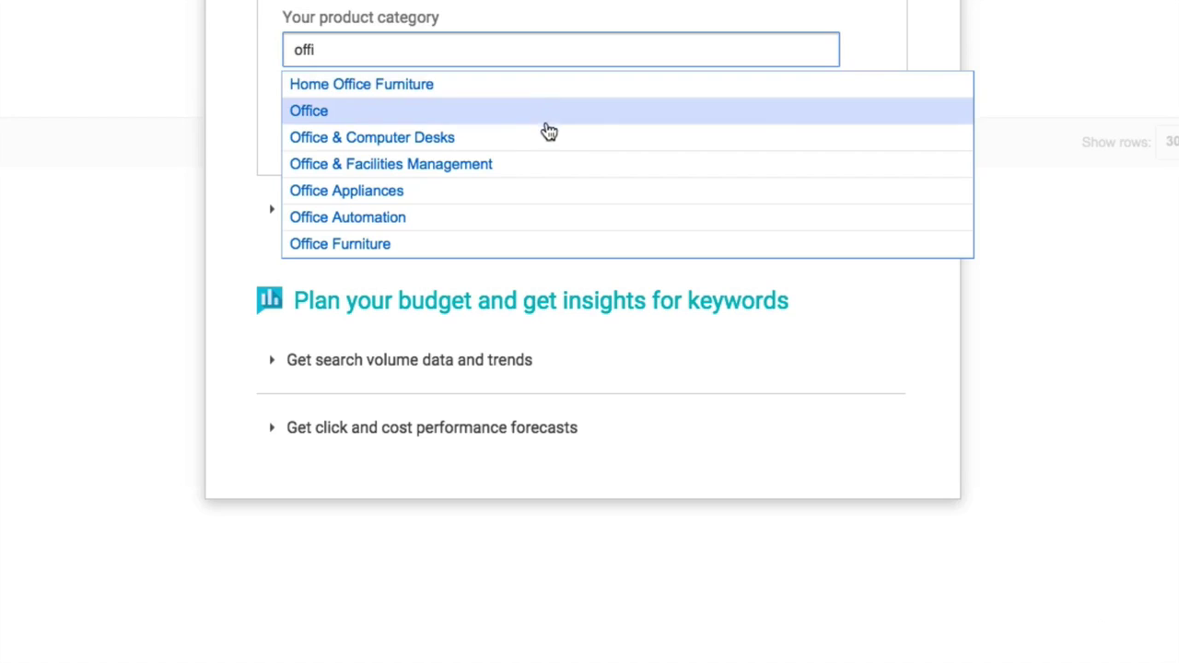
click(516, 86)
click(332, 130)
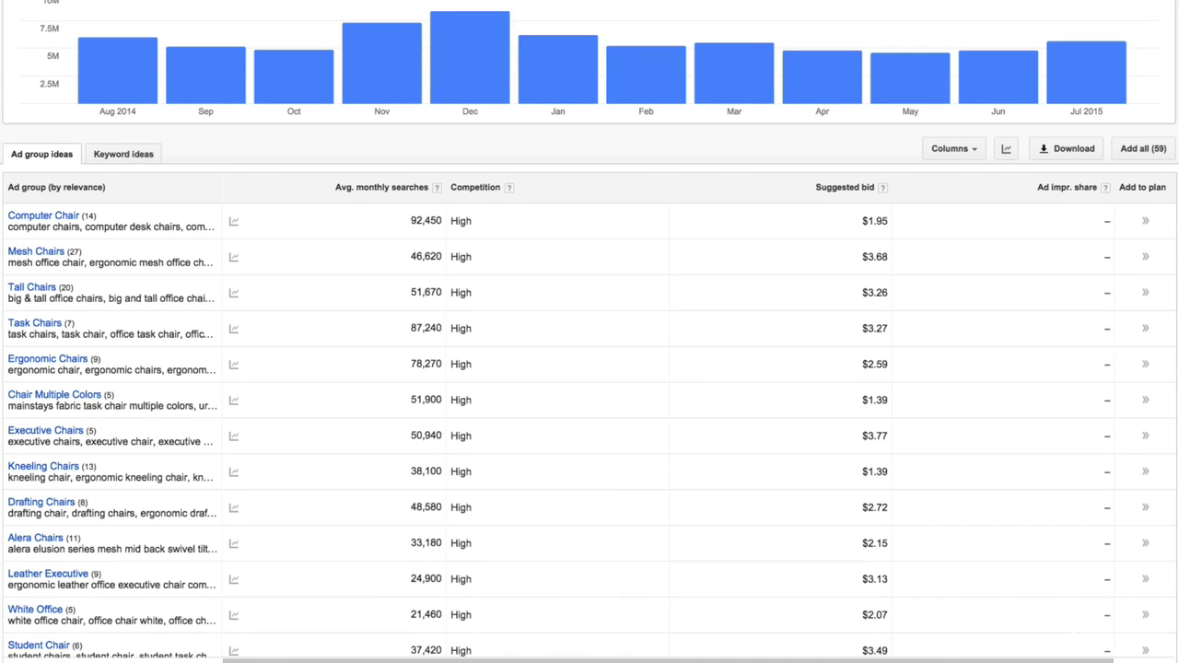
- Open the Computer Chair ad group idea, add all its keywords to the plan, and keep that ad group selected
click(53, 220)
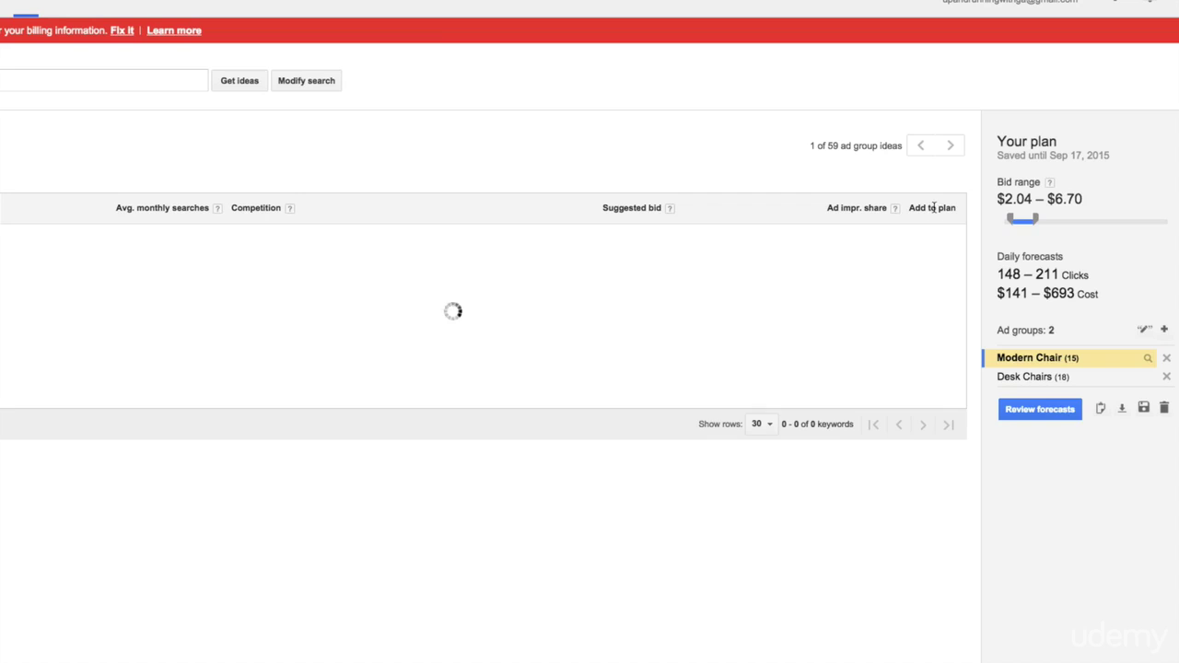
click(933, 173)
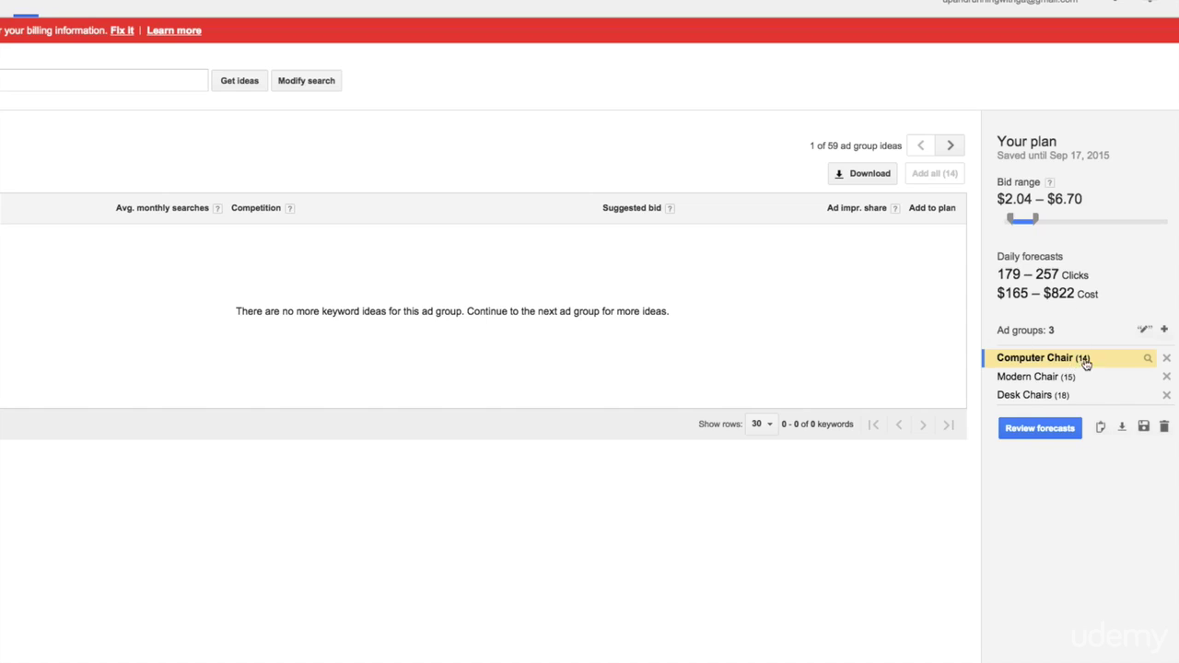
click(1046, 398)
click(1046, 378)
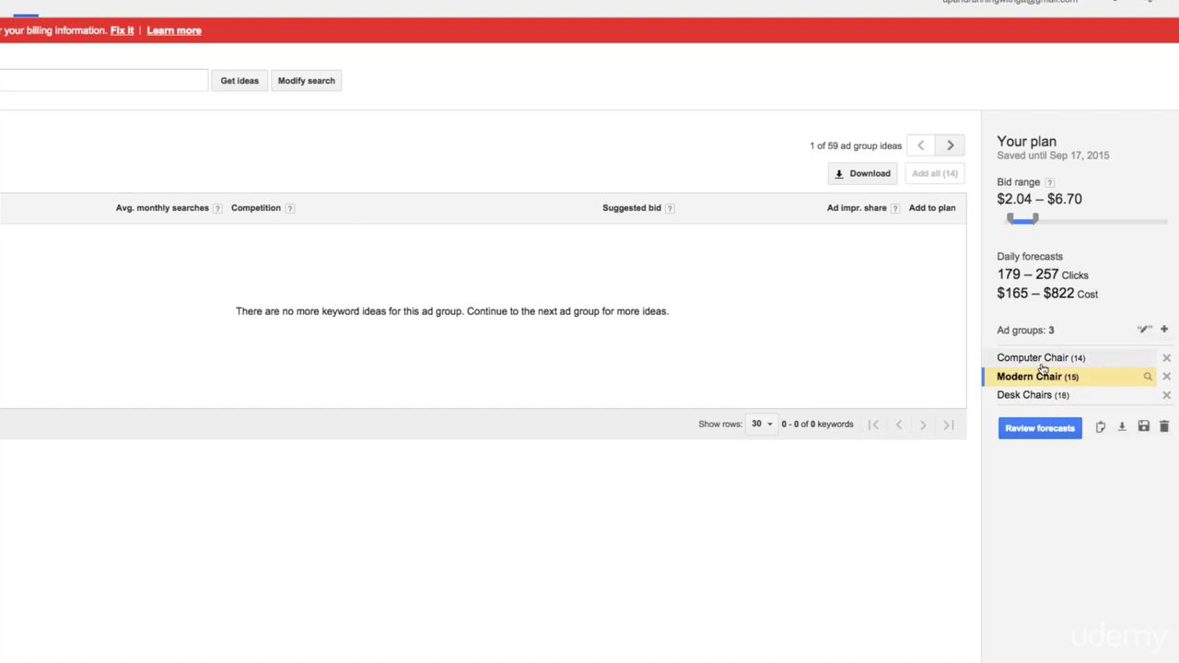
click(1040, 357)
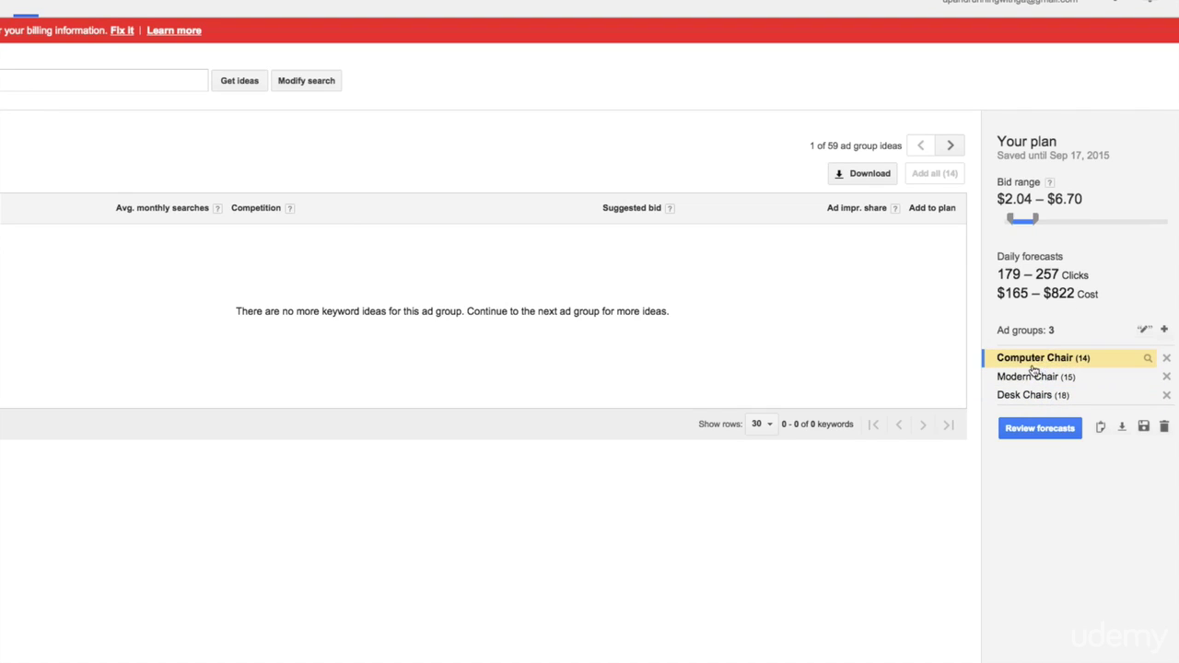
- Save the plan to the account in the existing Desk Chairs ad group of the Poppin (USA) Furniture campaign
click(1145, 427)
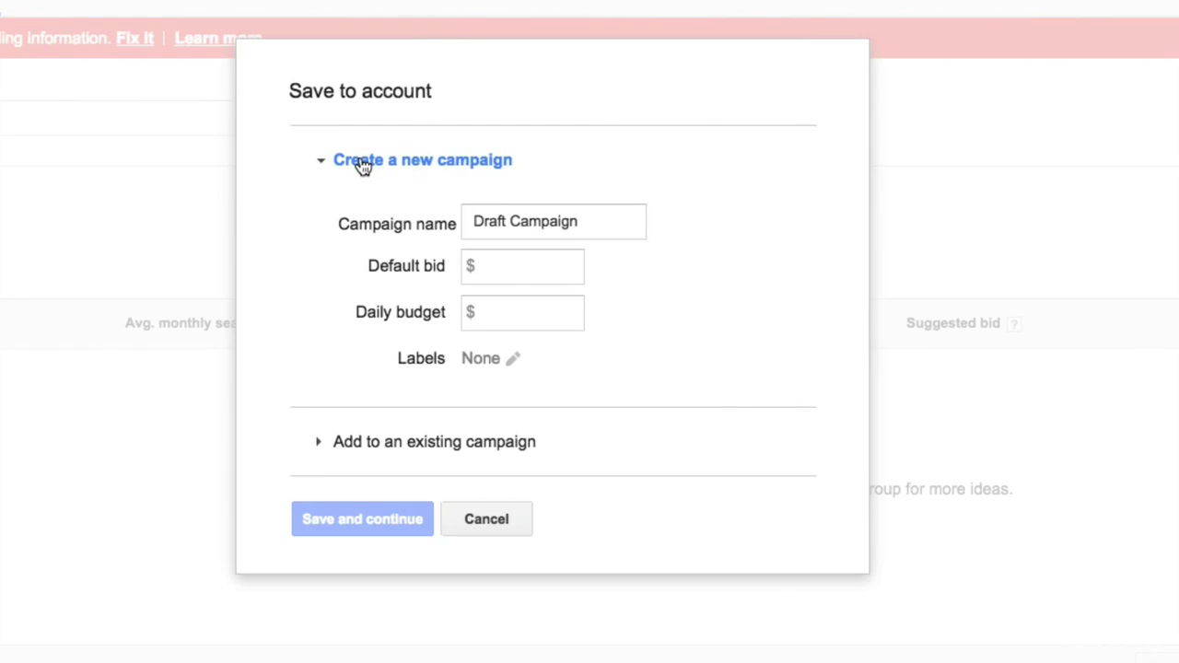
click(473, 466)
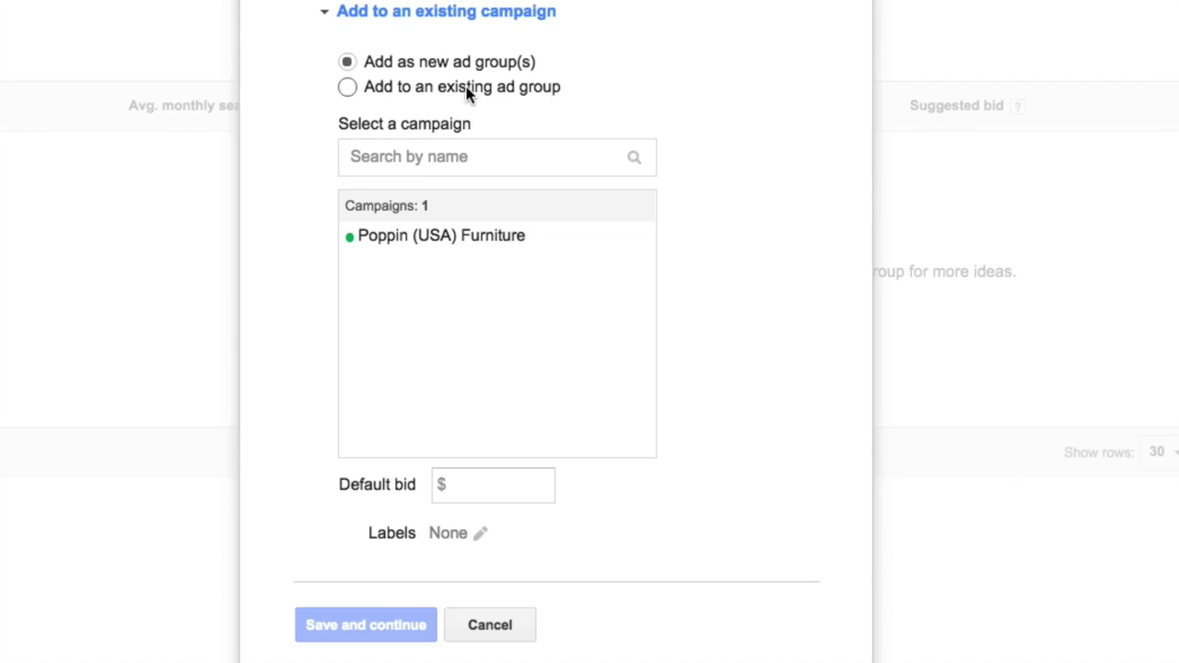
click(452, 86)
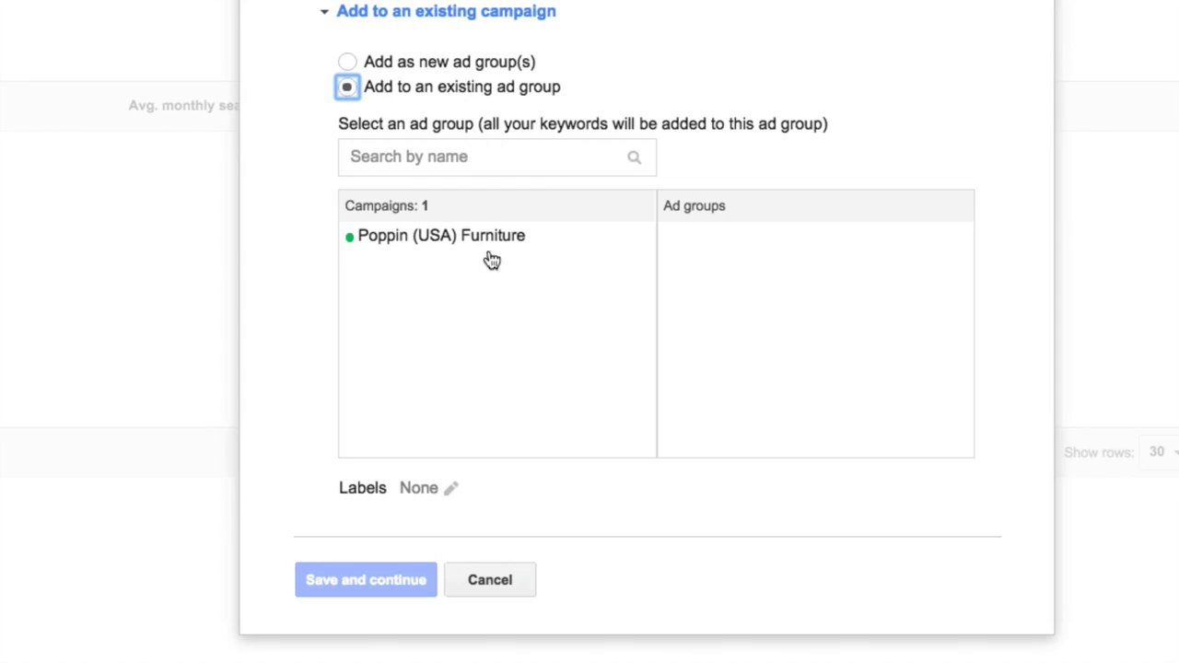
click(464, 245)
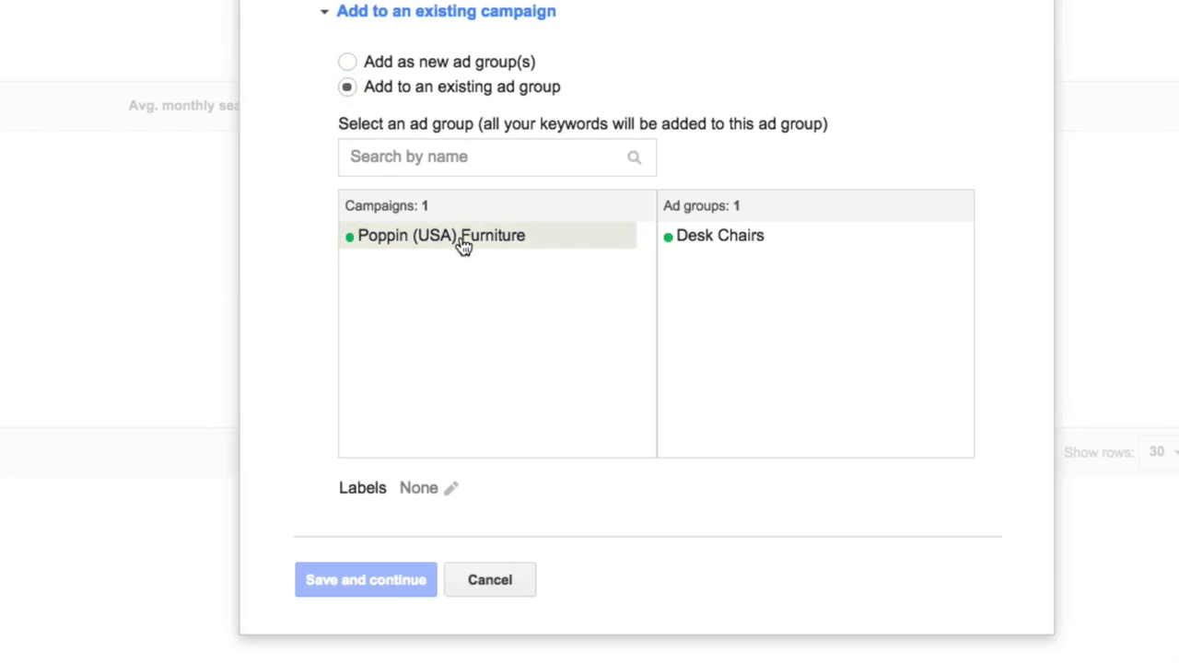
click(711, 241)
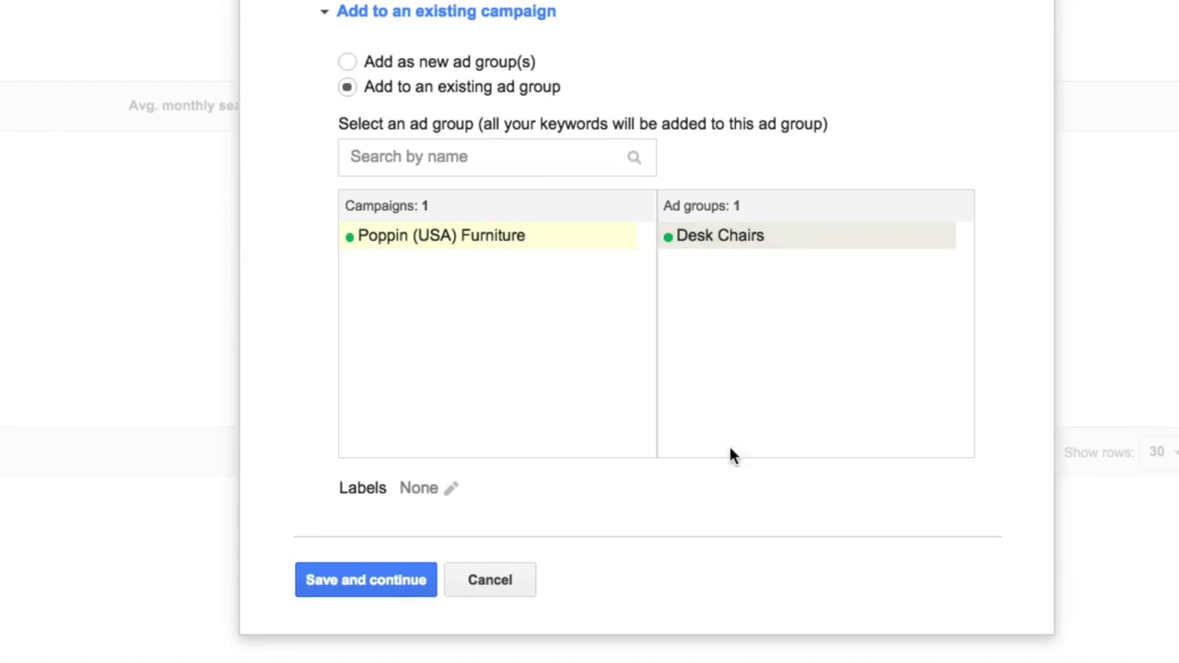
click(355, 584)
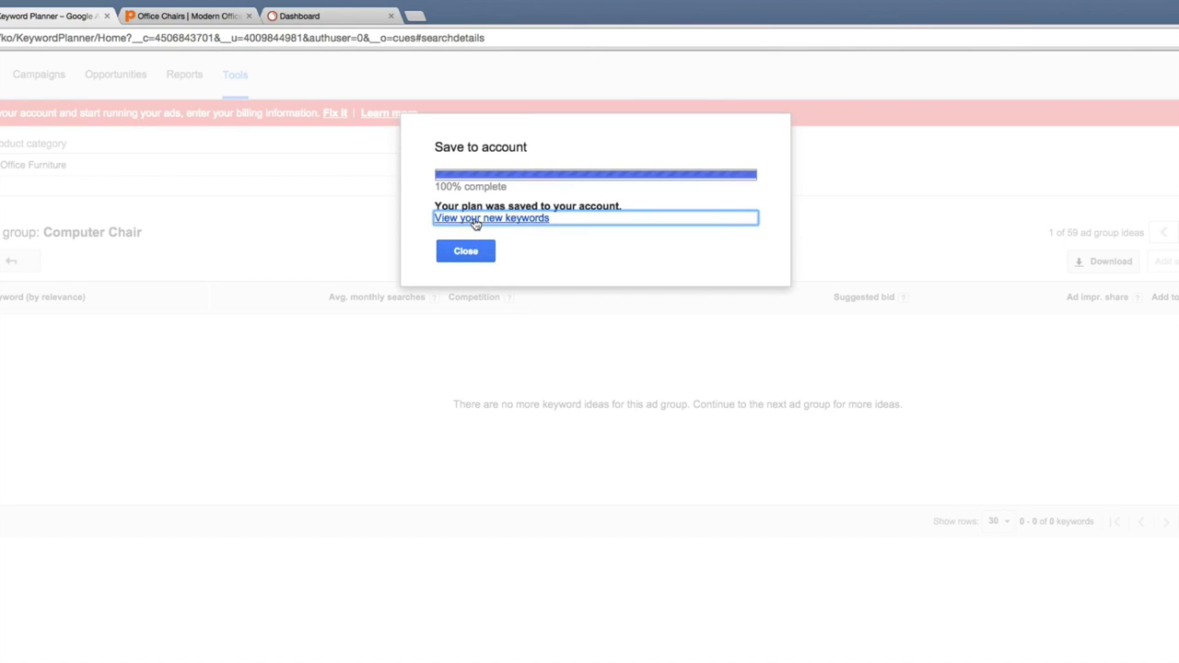
click(465, 250)
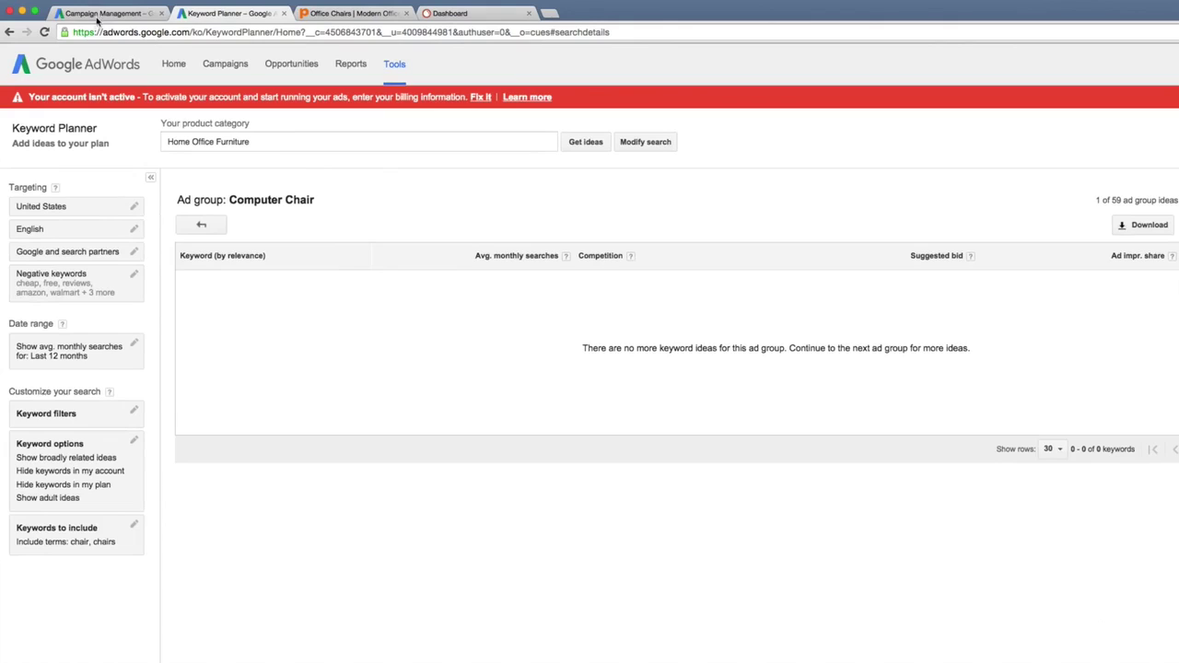
- Switch to Campaign Management and examine the Desk Chairs ad group's keywords with their status and first page bid estimates
click(97, 15)
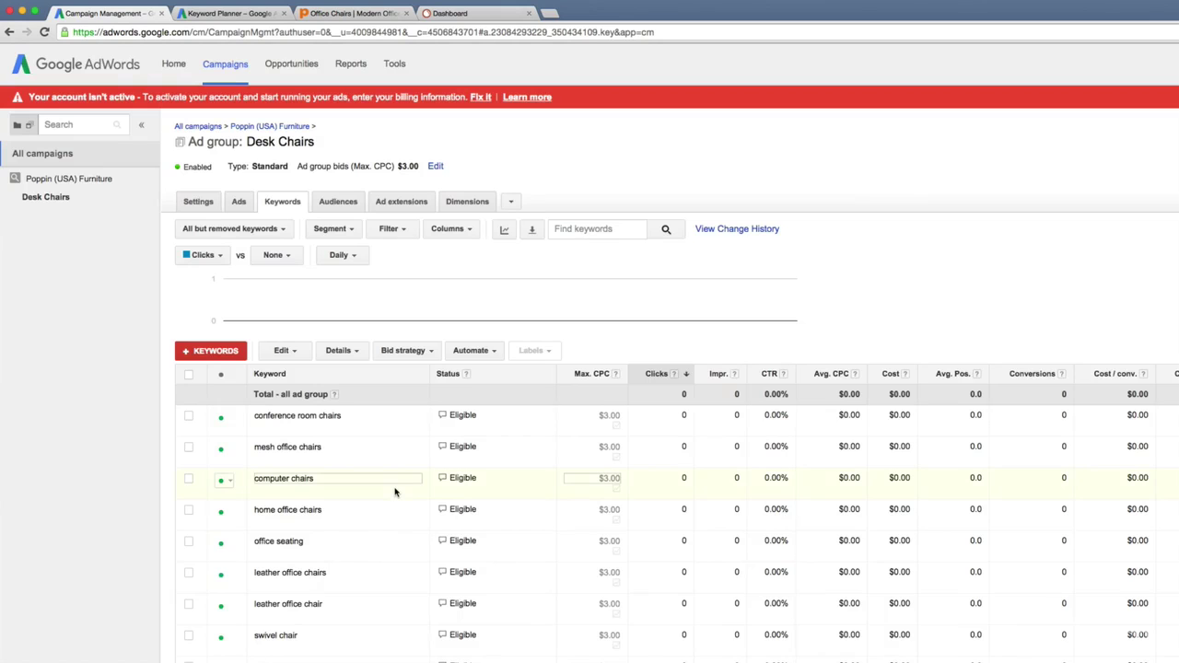
scroll(395, 490, down, 2)
scroll(394, 492, down, 15)
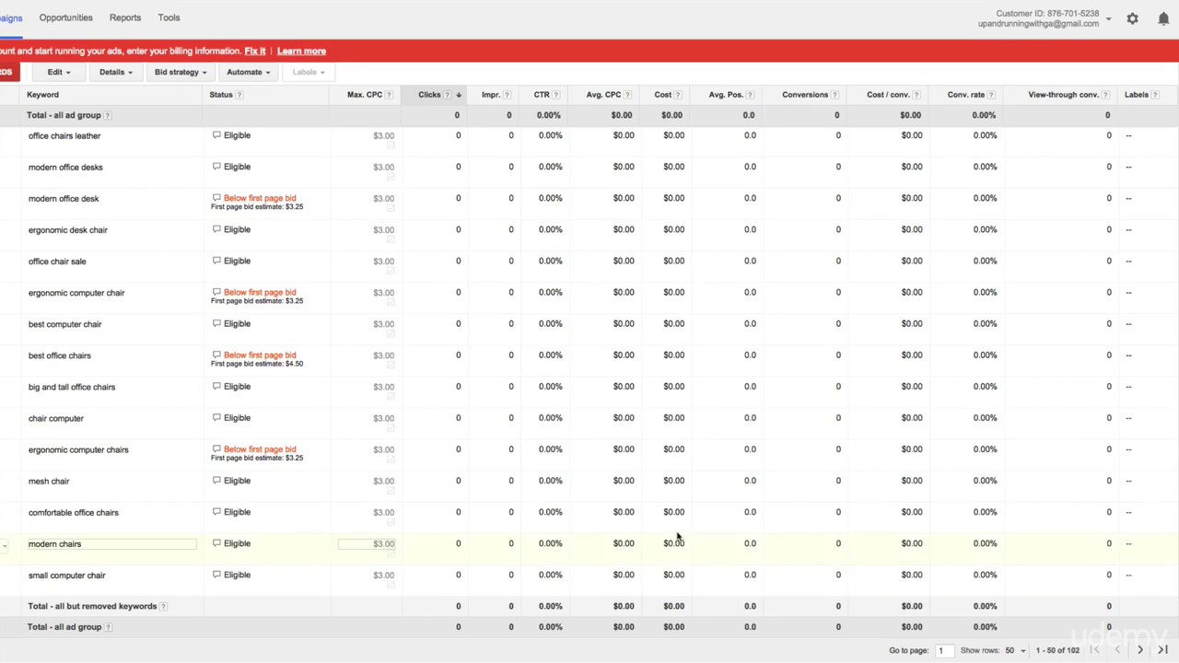
scroll(445, 491, up, 15)
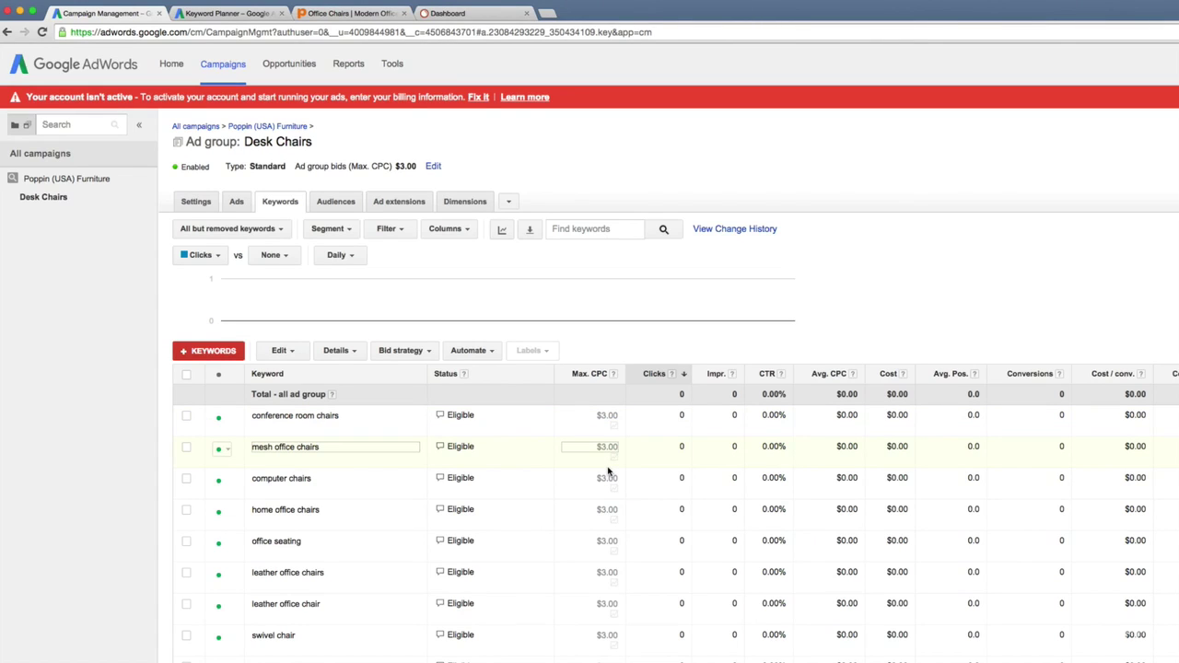
scroll(594, 541, down, 1)
scroll(590, 540, up, 1)
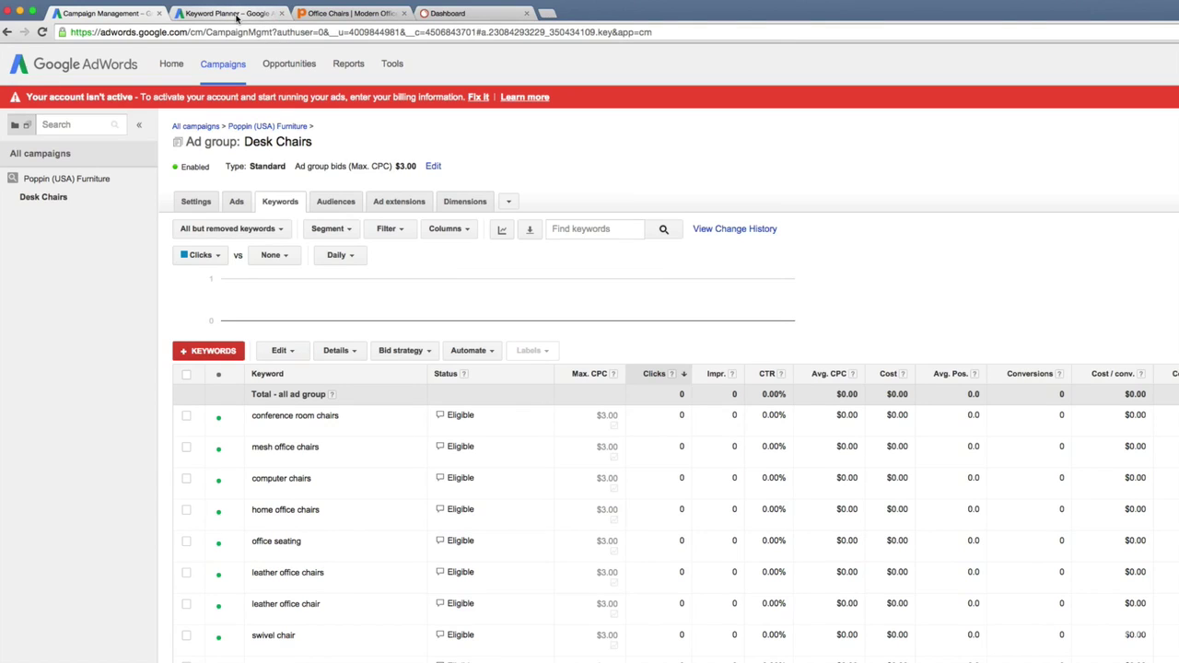
- Close the old Keyword Planner page, reopen Keyword Planner in a separate tab, and start over instead of resuming the saved plan
click(281, 13)
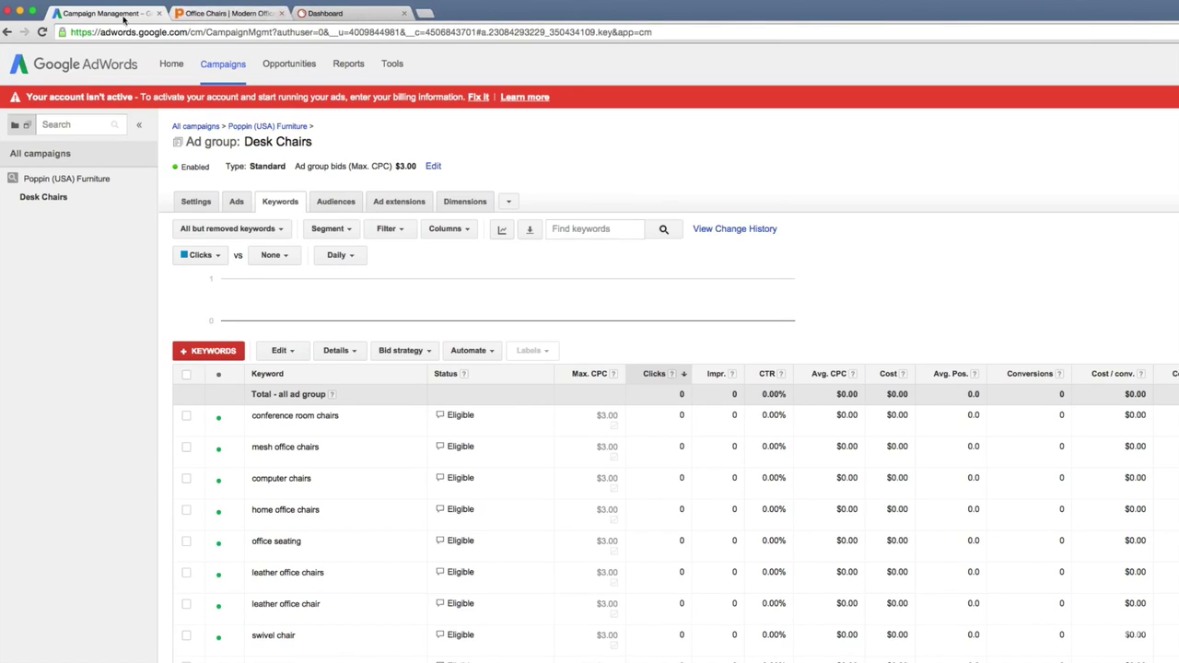
click(390, 65)
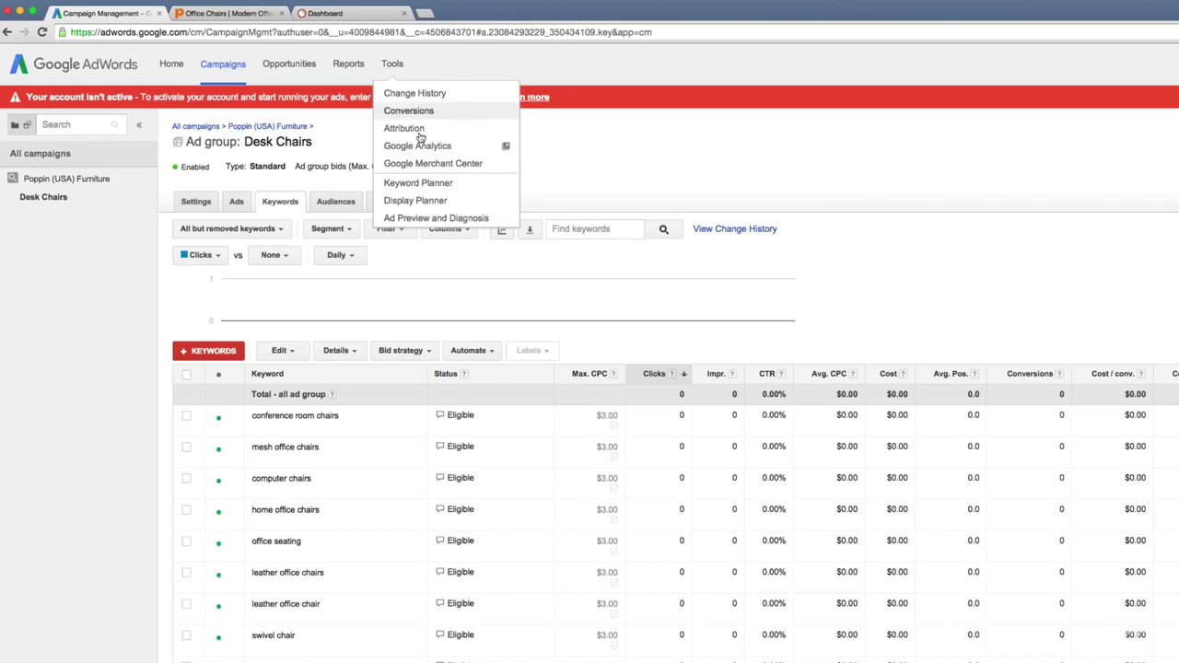
right_click(444, 193)
click(493, 189)
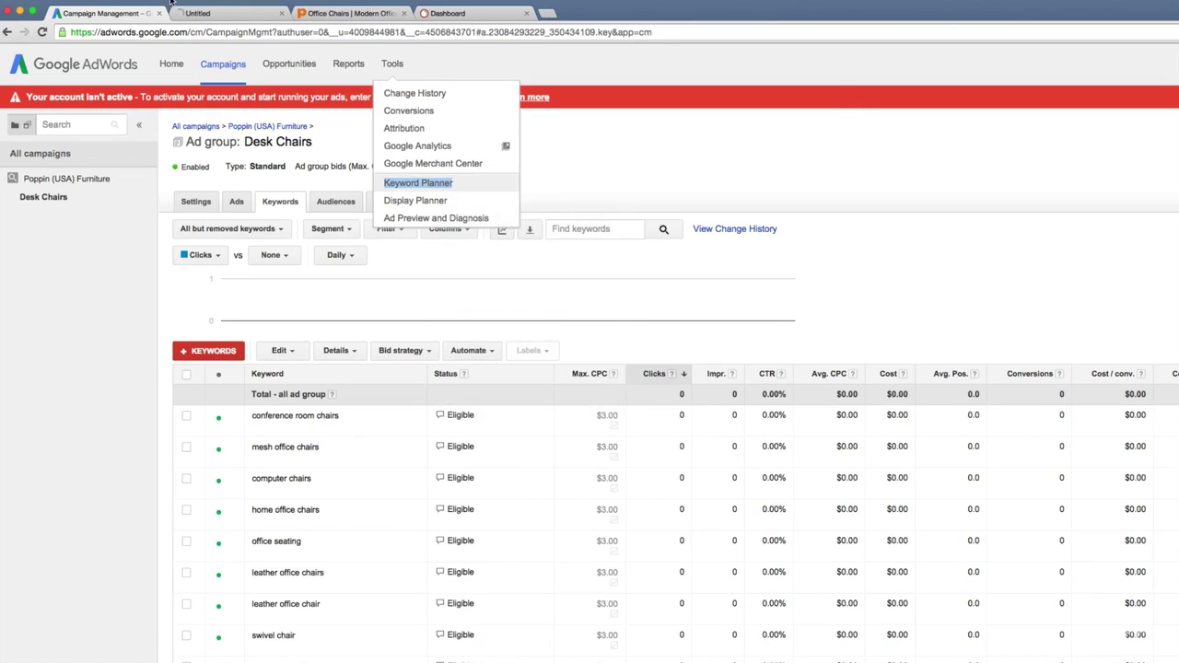
click(209, 15)
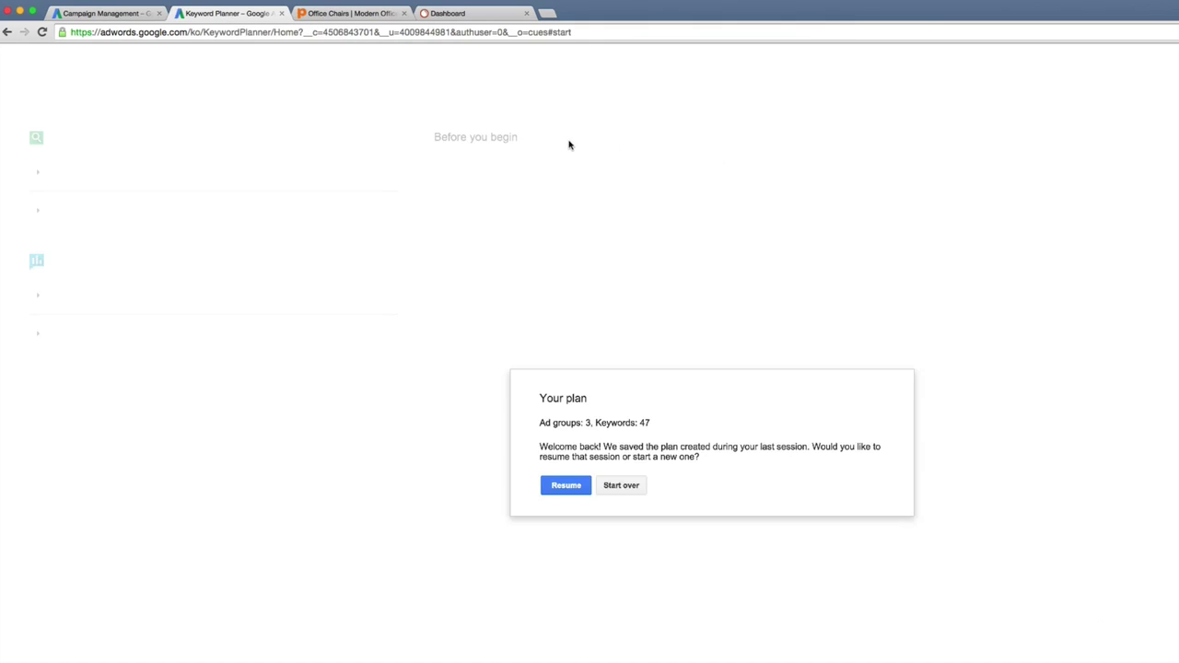
click(619, 488)
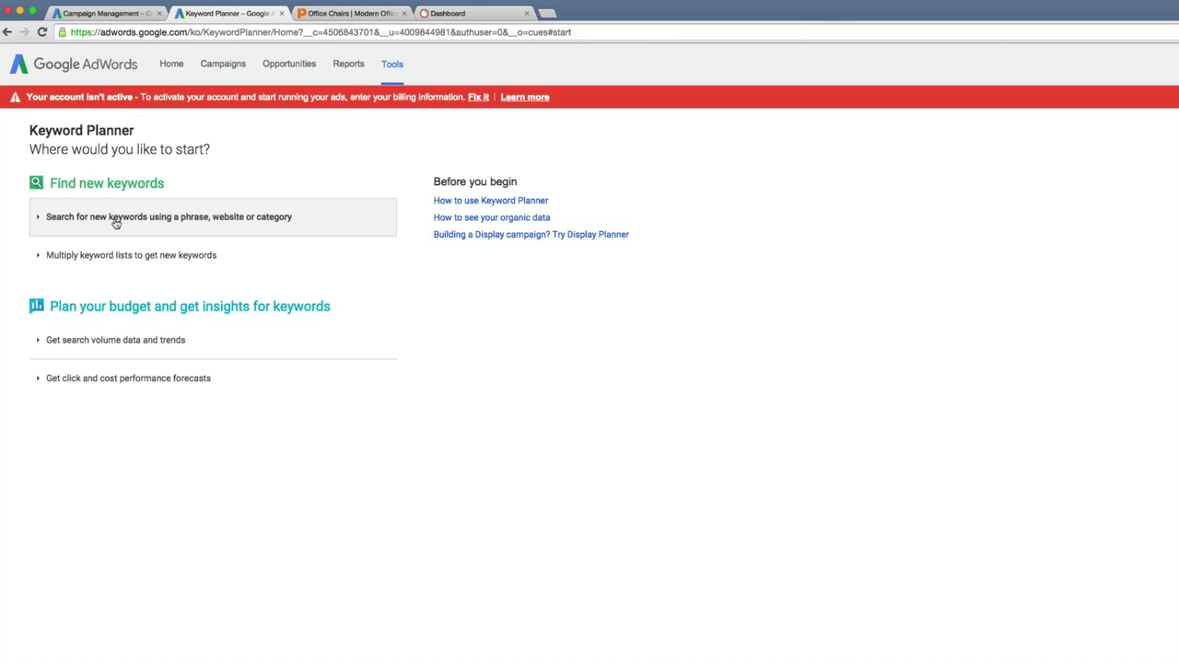
- Expand the keyword search by phrase, website or category and review its options and the search volume and forecast tools
click(151, 224)
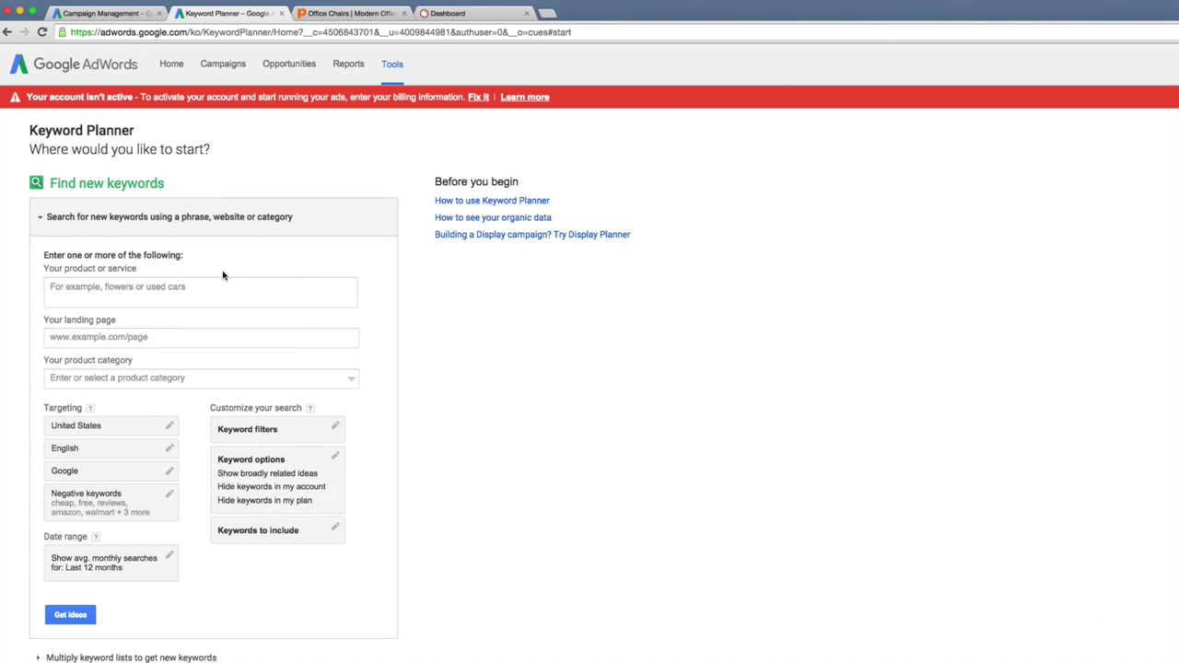
scroll(237, 456, down, 2)
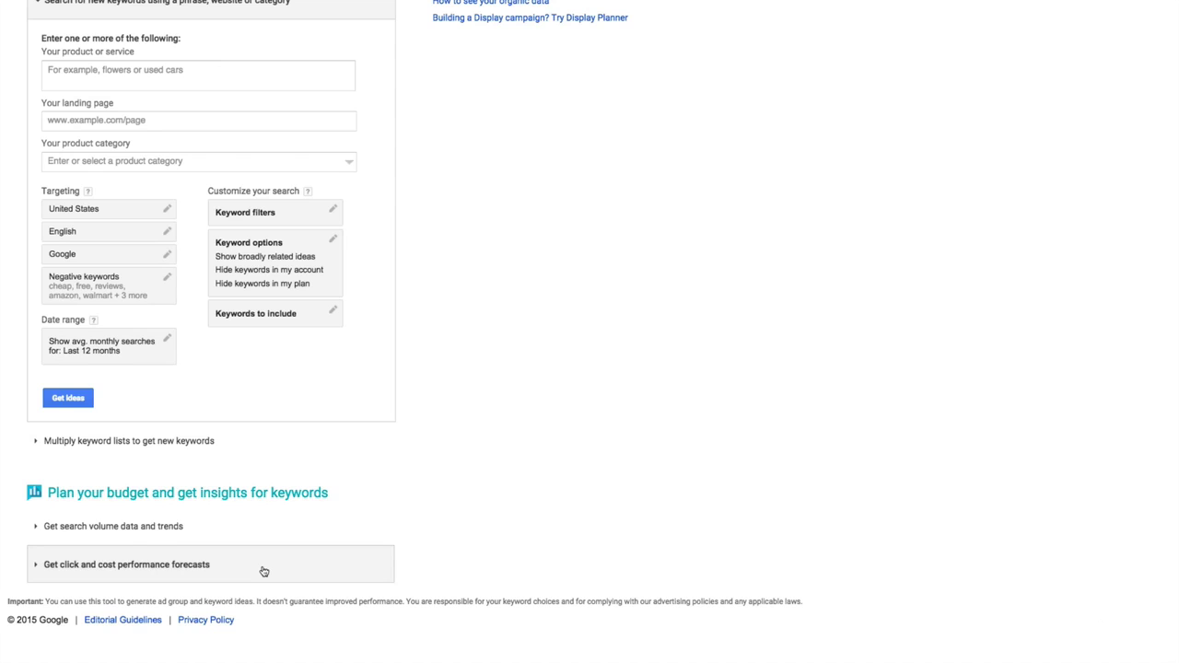
scroll(268, 556, up, 1)
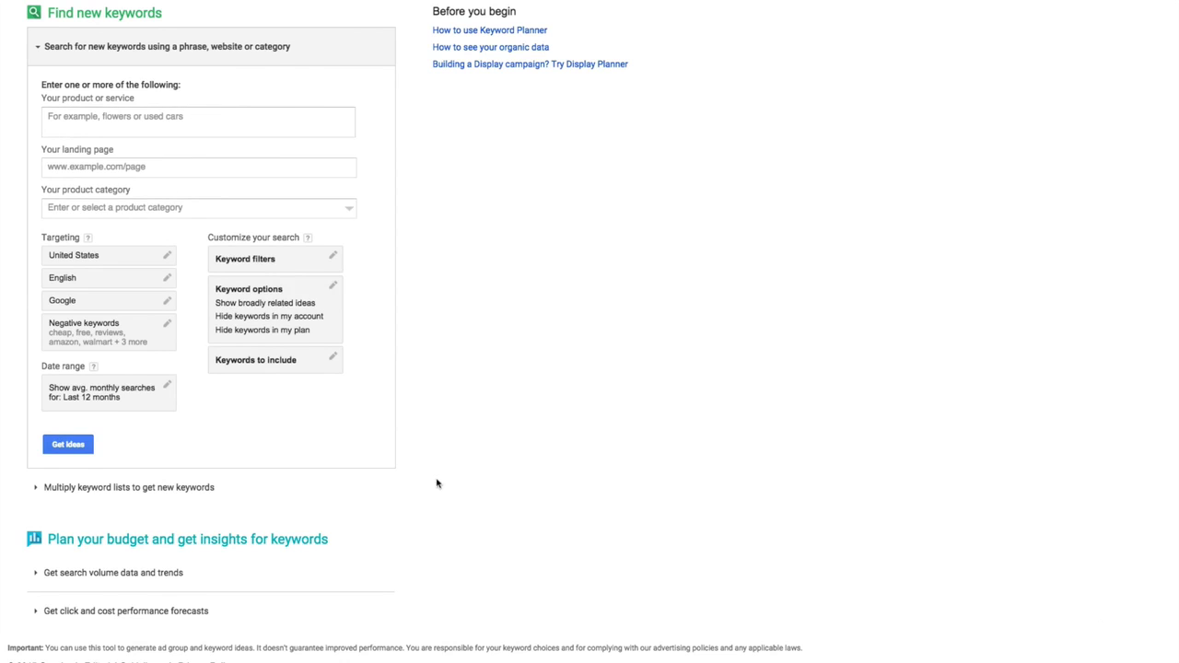
scroll(437, 485, down, 1)
scroll(265, 518, down, 1)
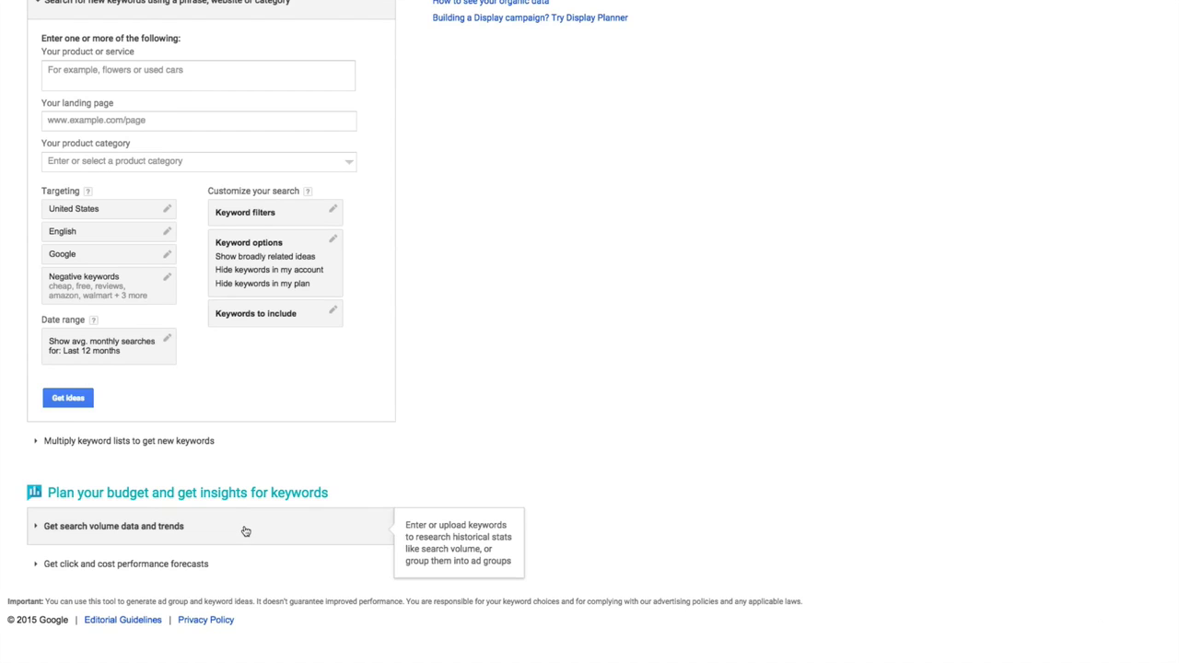
scroll(535, 156, up, 1)
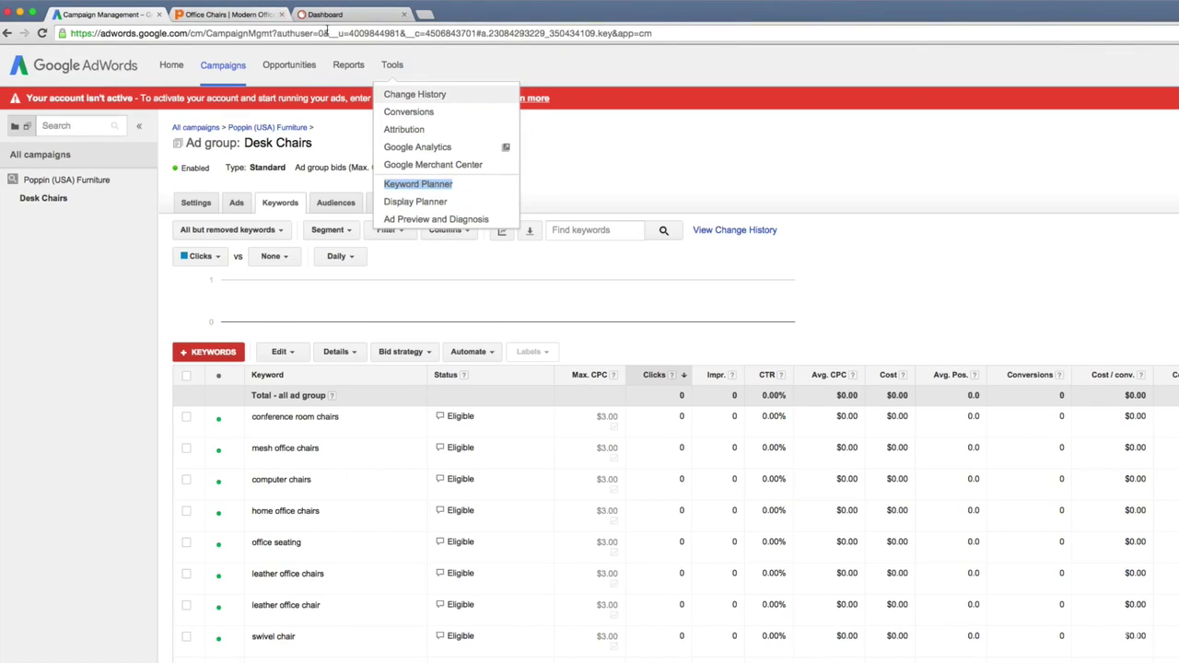
click(327, 14)
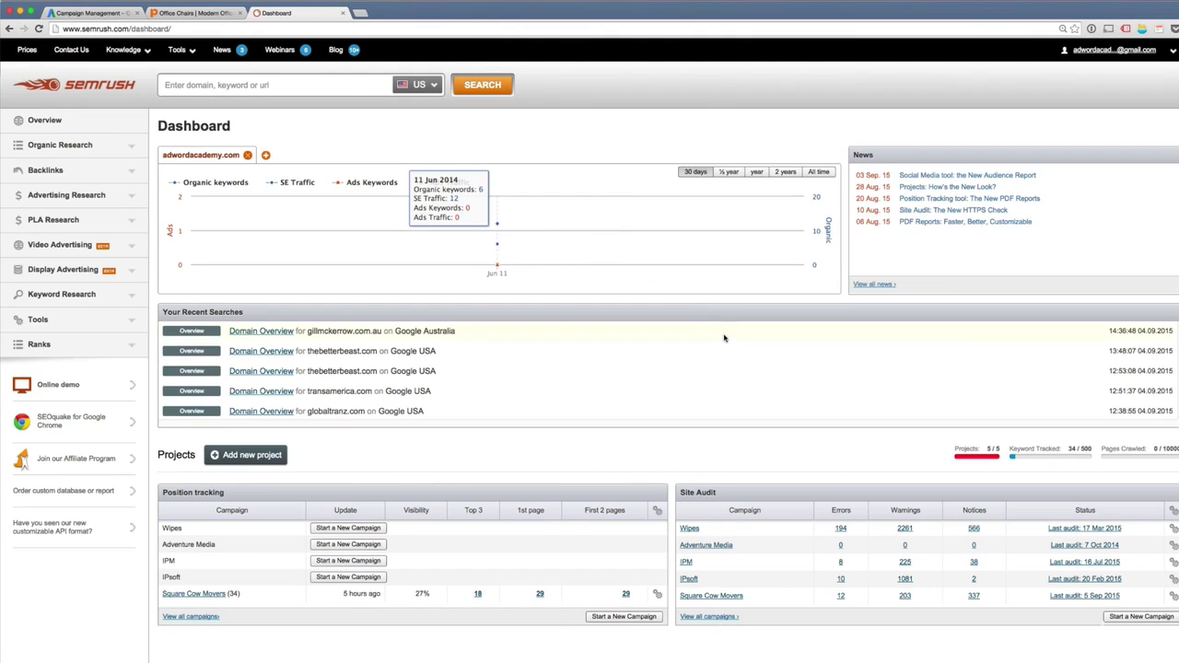
drag(1169, 369, 1178, 369)
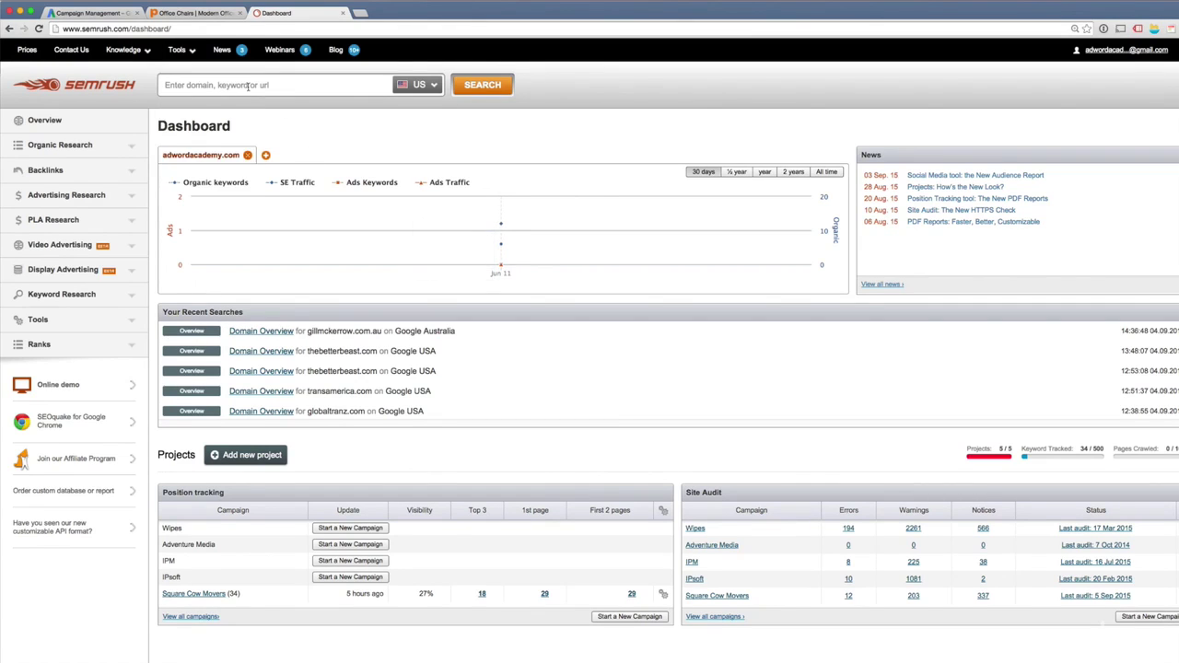
click(200, 15)
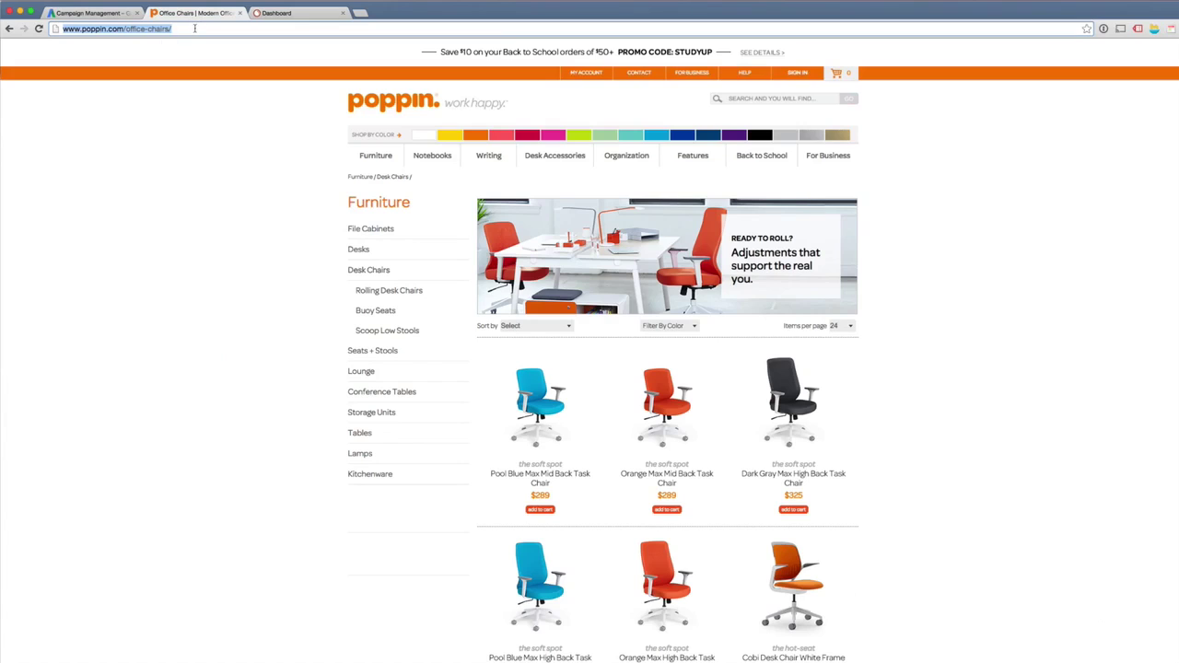
click(269, 13)
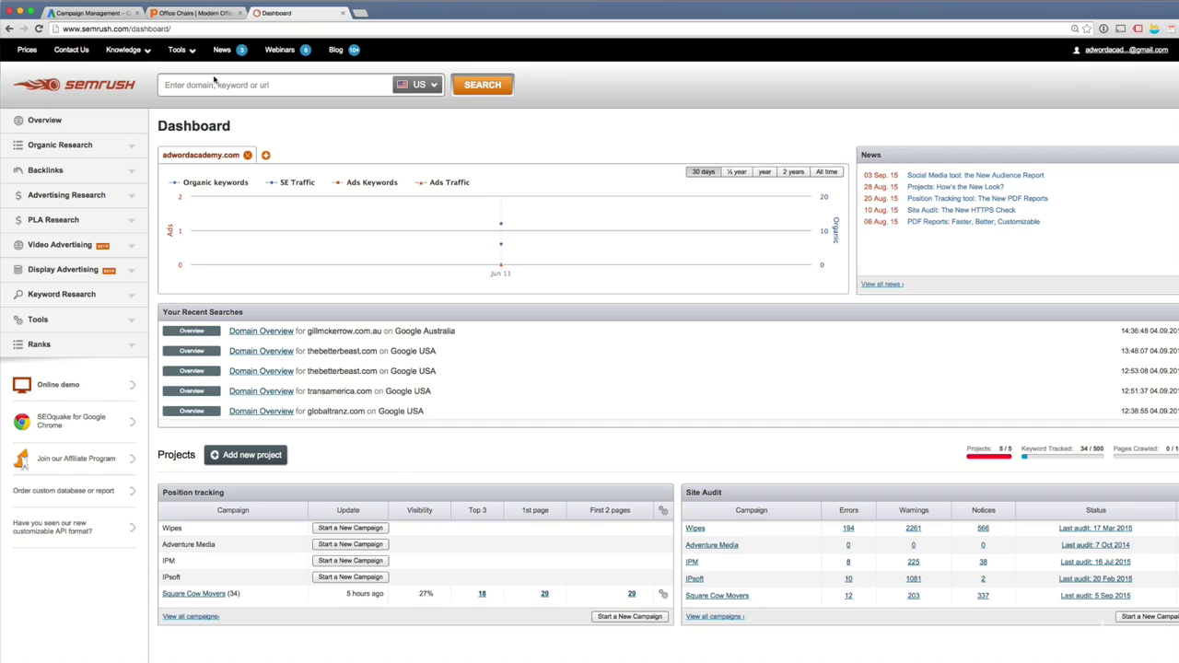
click(216, 85)
text(http://www.poppin.com/office-chairs/)
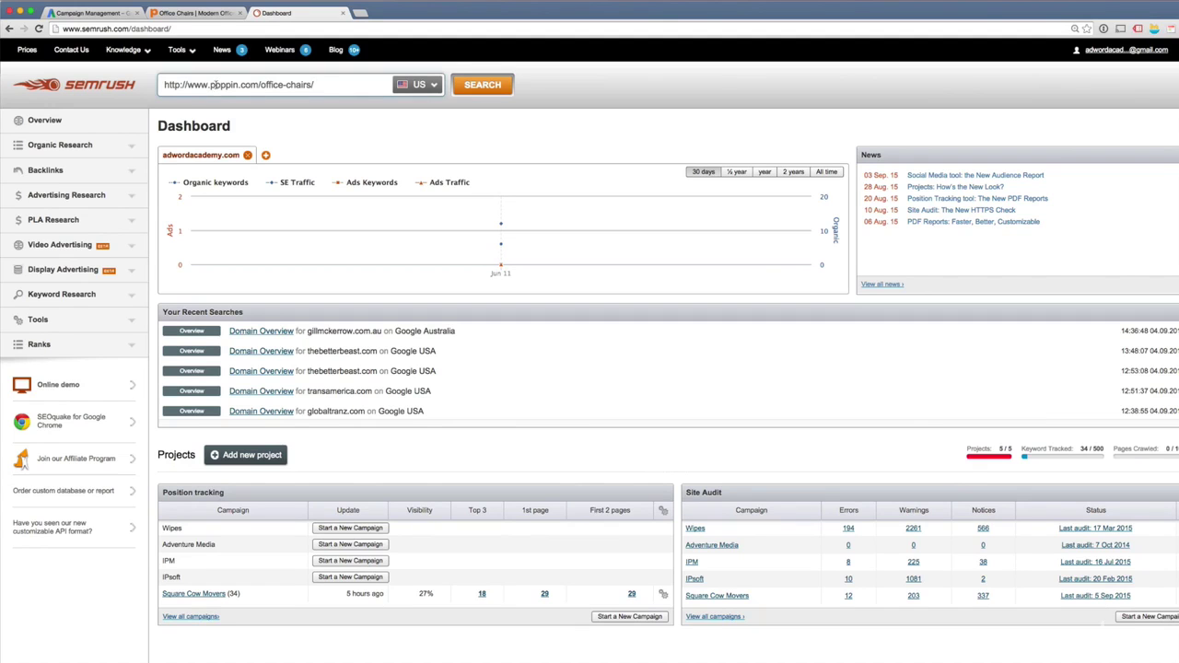
drag(188, 85, 159, 84)
key(BackSpace)
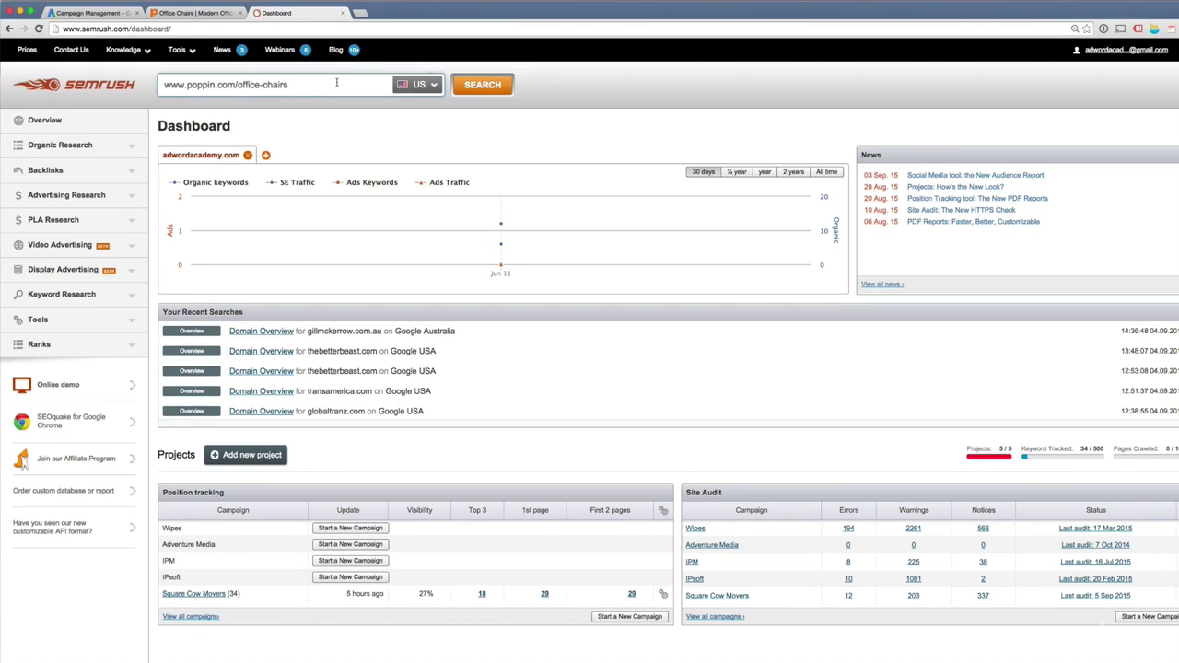
click(432, 85)
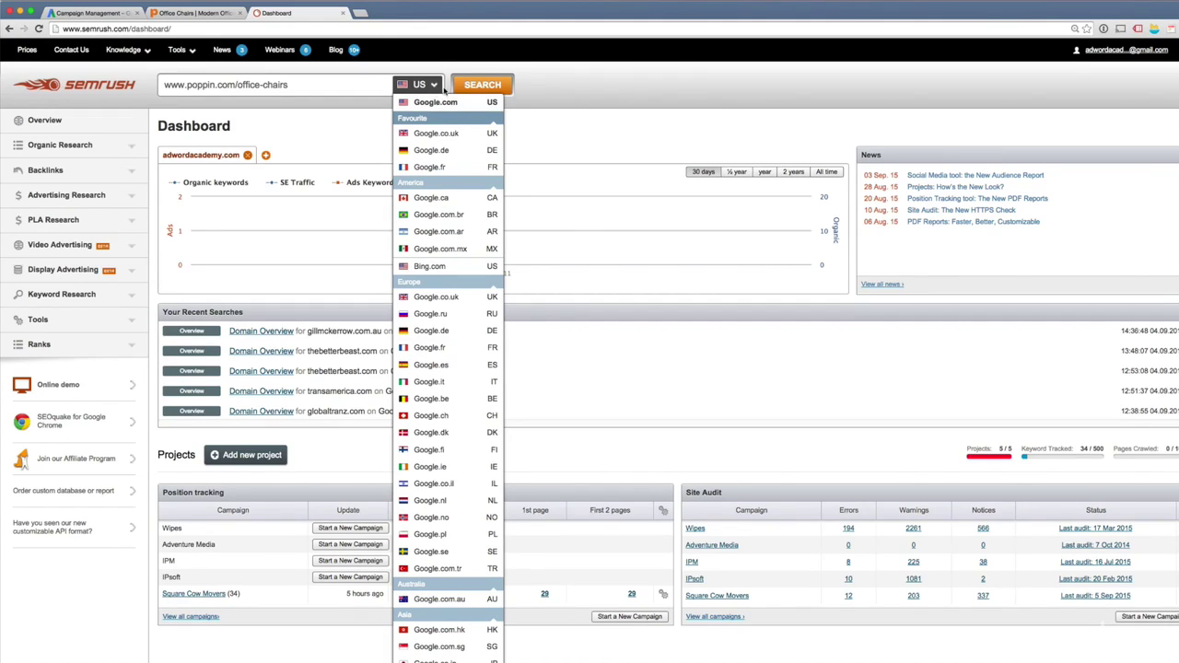
click(482, 85)
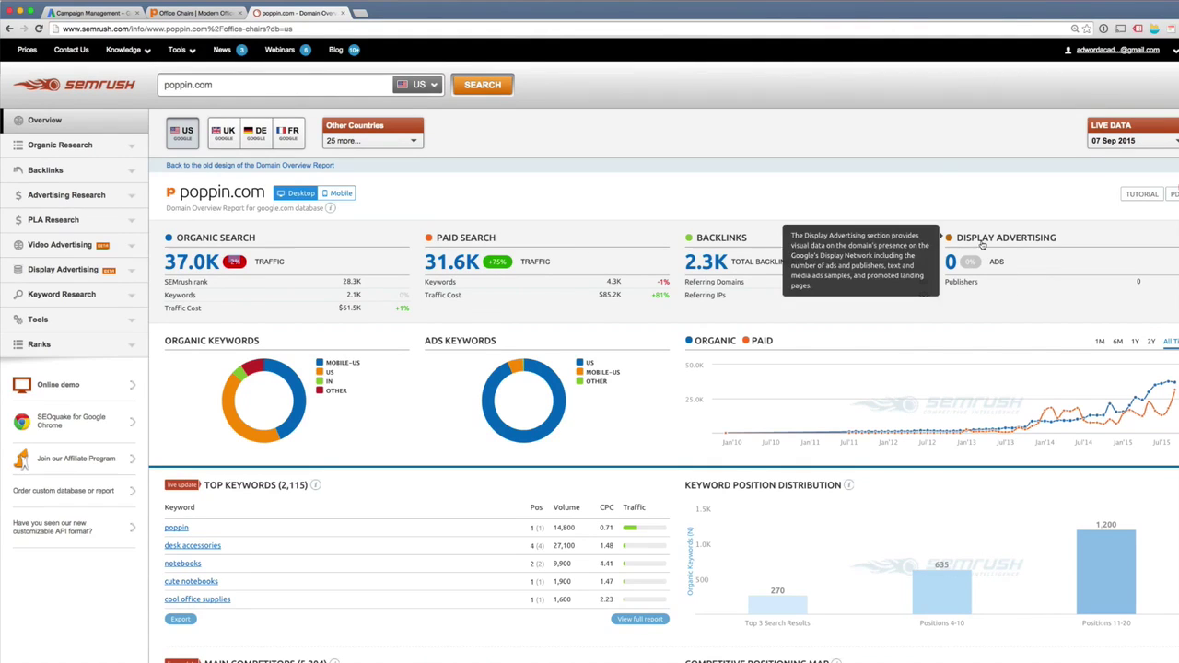
- Examine poppin.com's domain overview for organic and paid traffic, the traffic trend, and organic and ads keyword breakdowns
scroll(855, 340, down, 1)
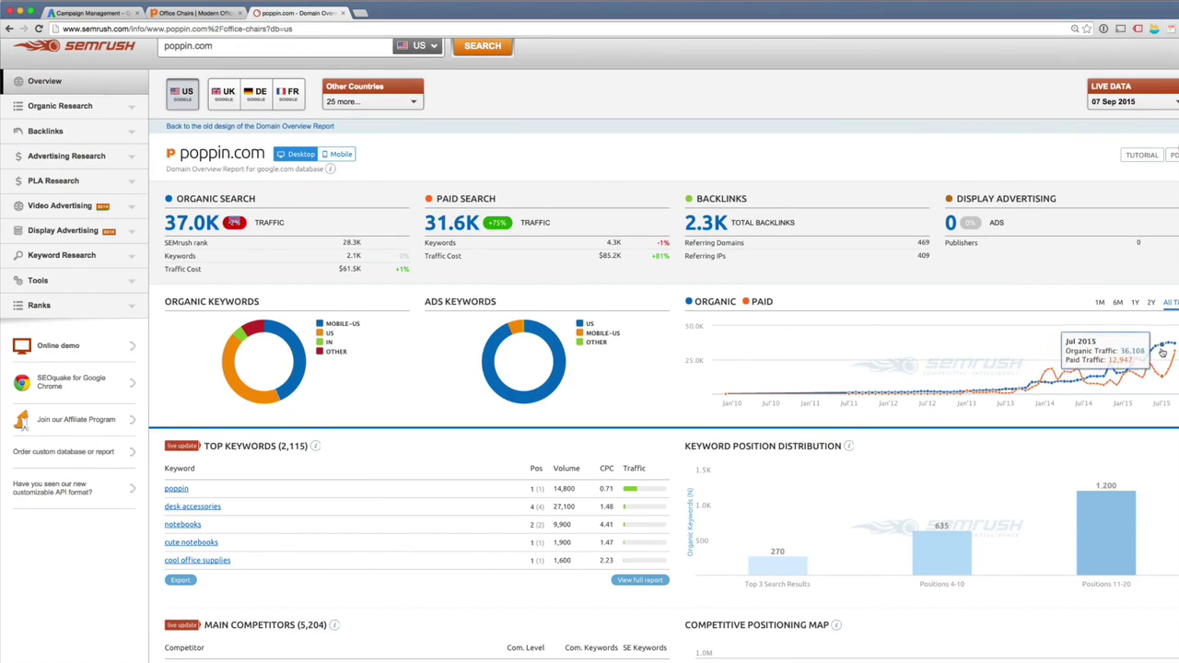
scroll(630, 361, down, 1)
mouse_move(552, 318)
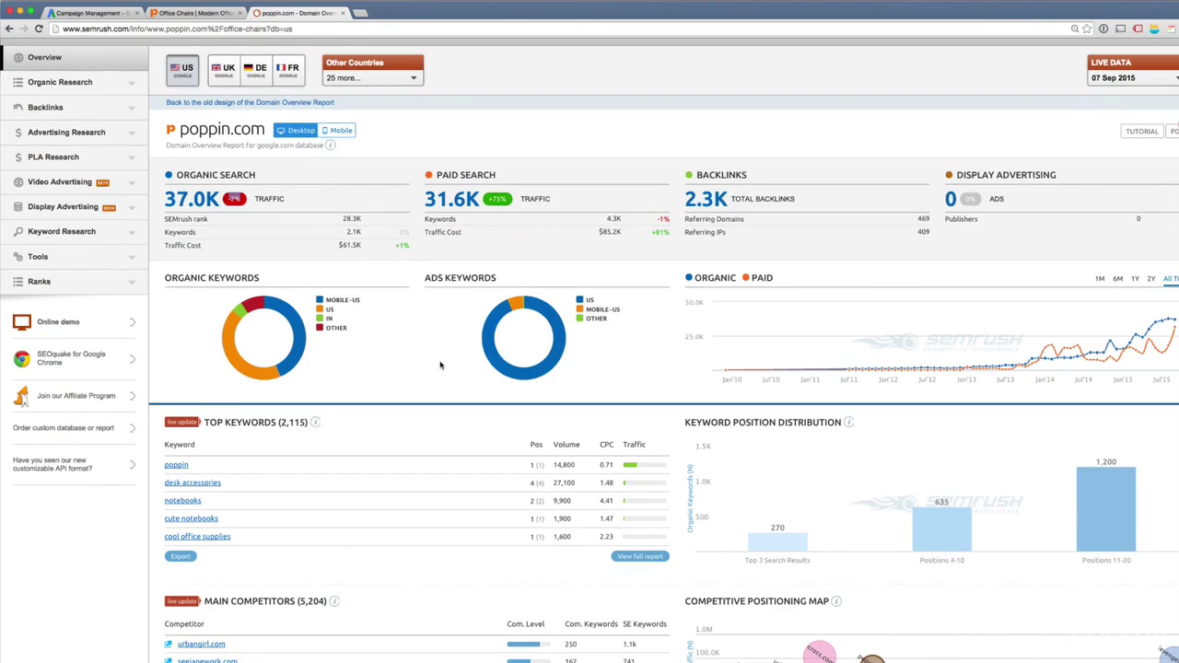
- Open the detailed paid search report for poppin.com from the traffic figure in its domain overview
scroll(439, 295, up, 1)
mouse_move(467, 218)
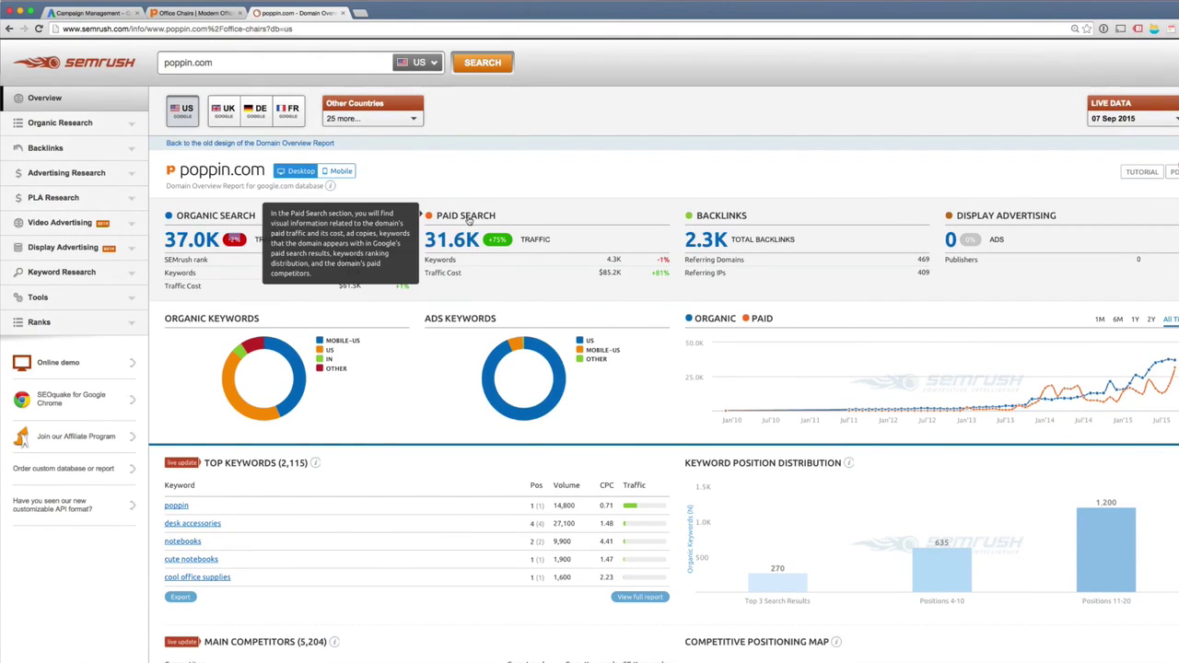
click(456, 242)
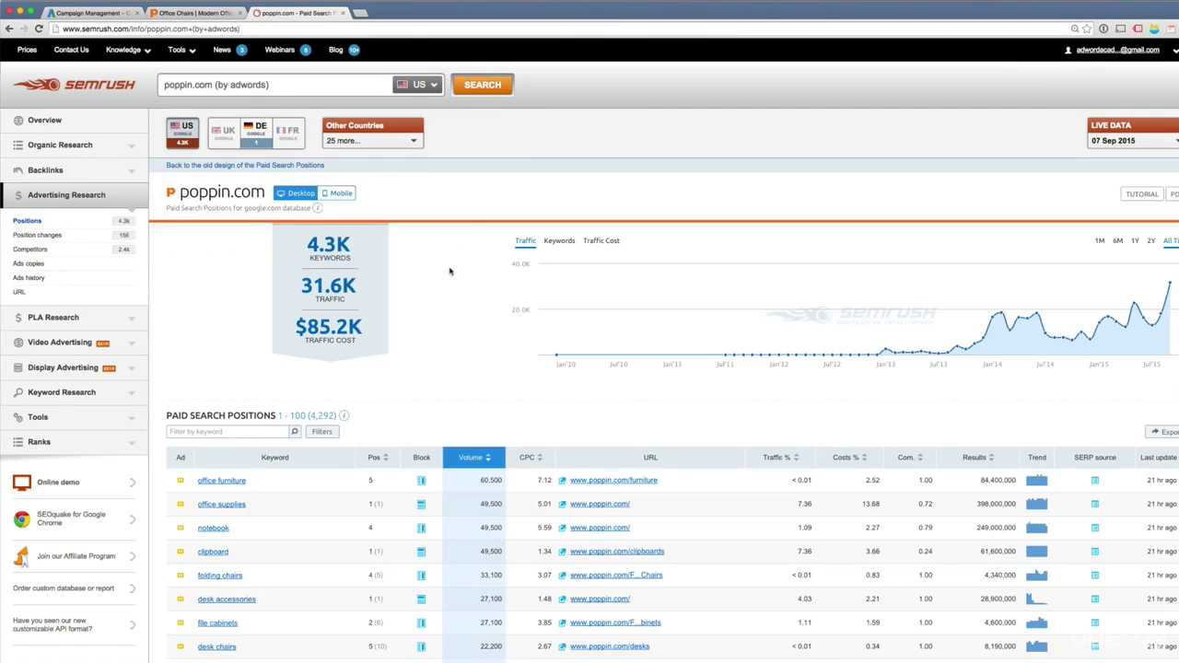
- Examine poppin.com's paid search positions, comparing keywords by ad position, search volume, CPC and landing page URL, including the CPC for office furniture
scroll(484, 373, down, 1)
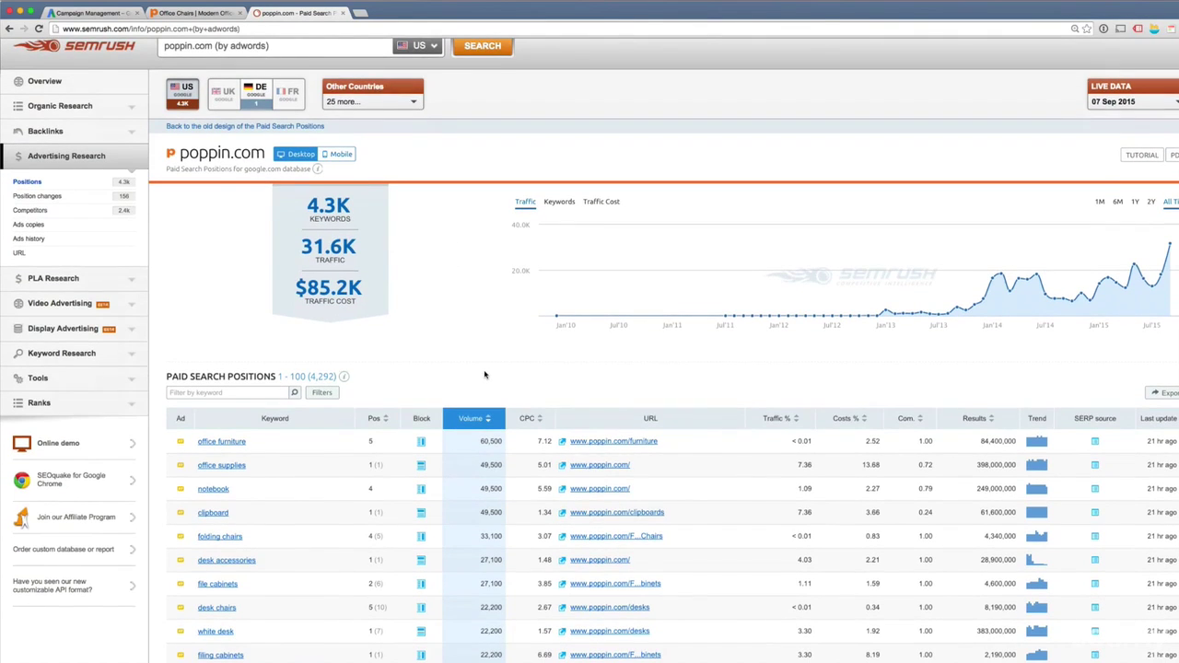
scroll(490, 352, down, 3)
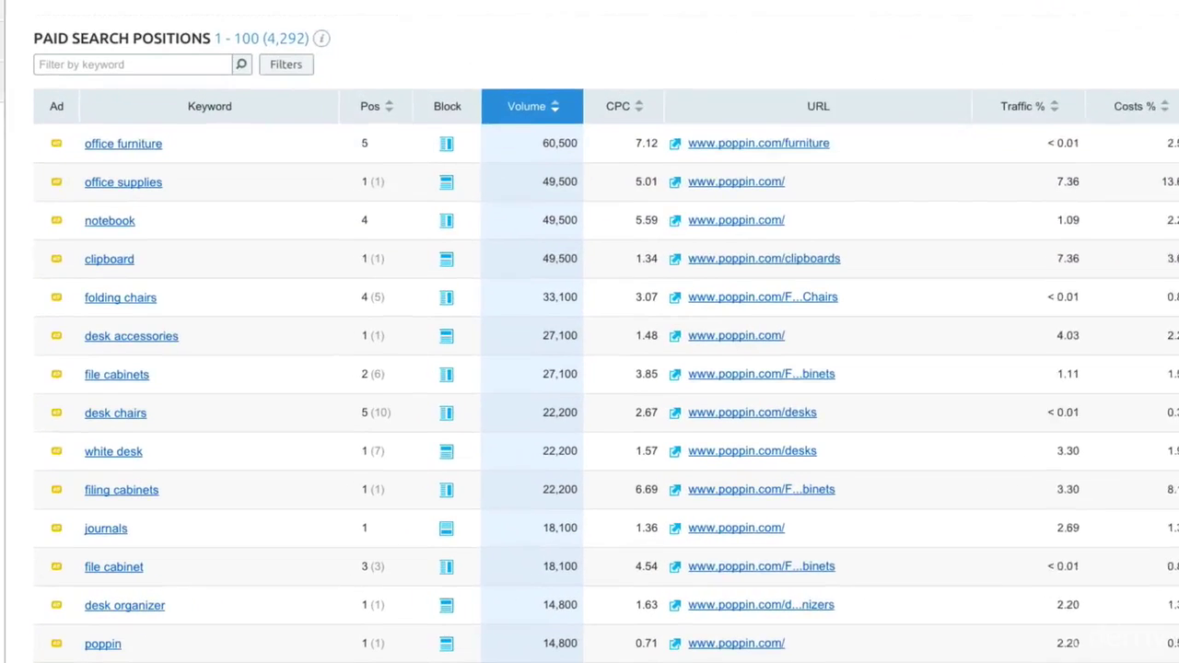
scroll(750, 430, down, 2)
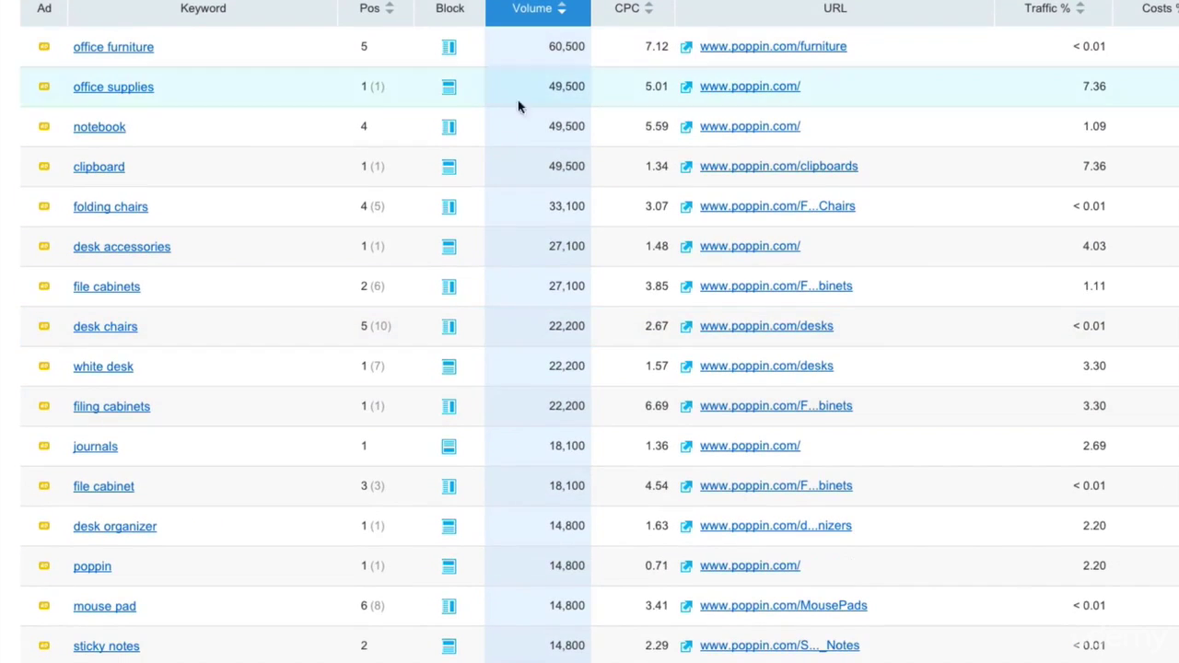
scroll(728, 402, down, 3)
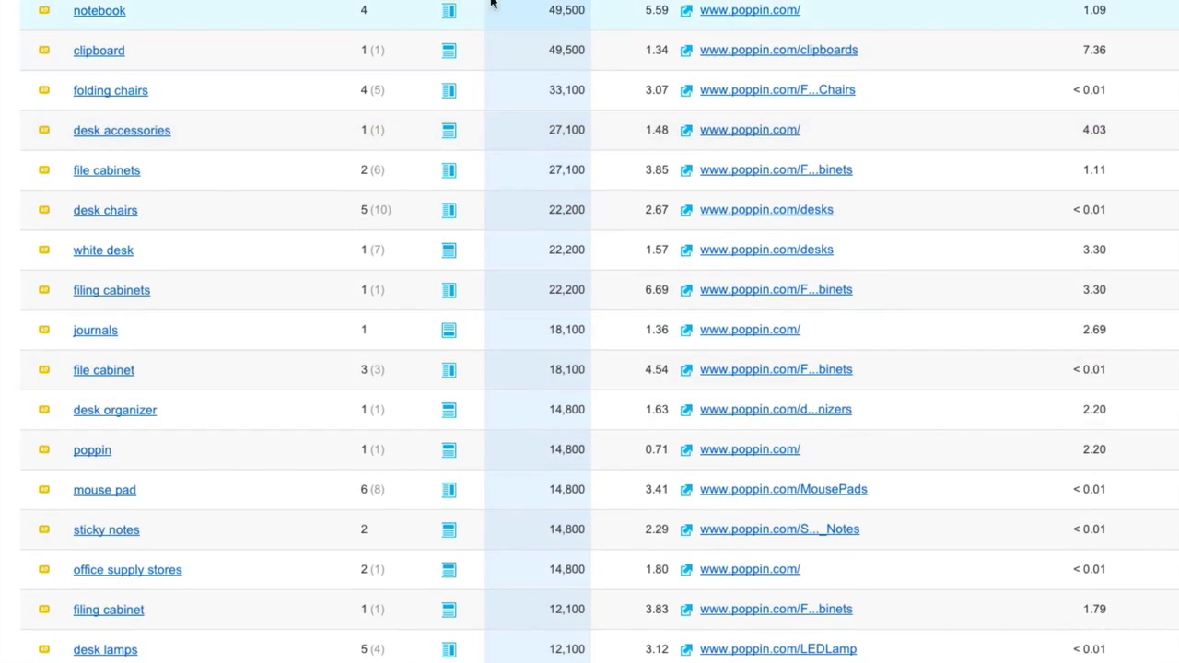
scroll(442, 216, down, 1)
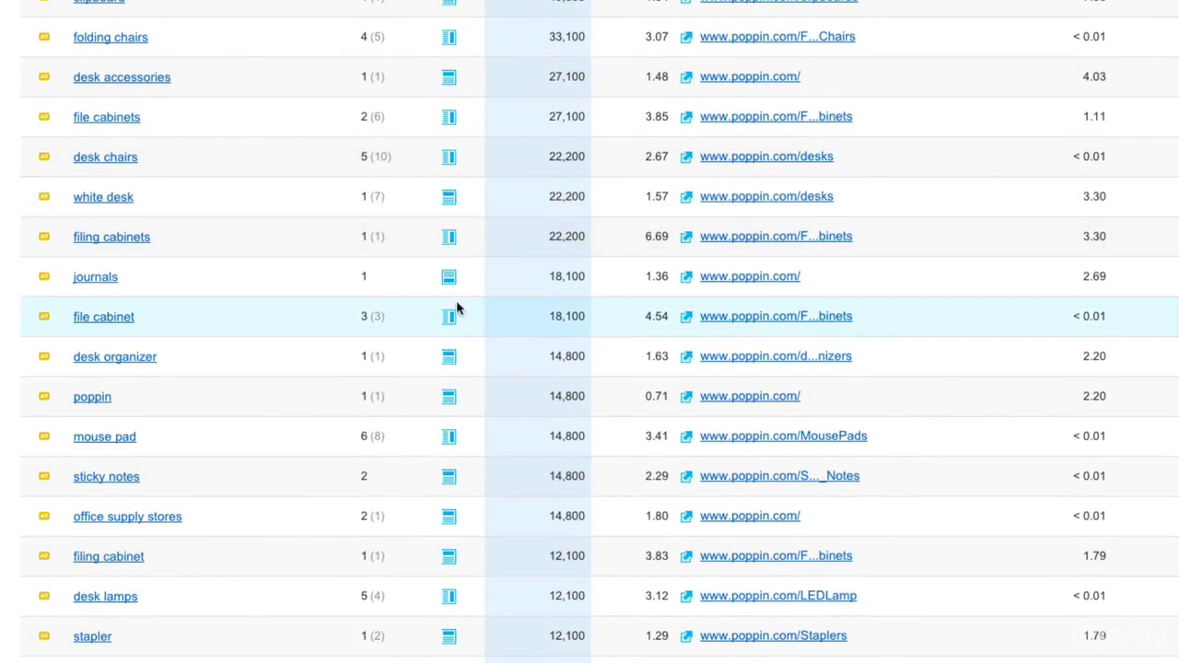
scroll(590, 331, up, 6)
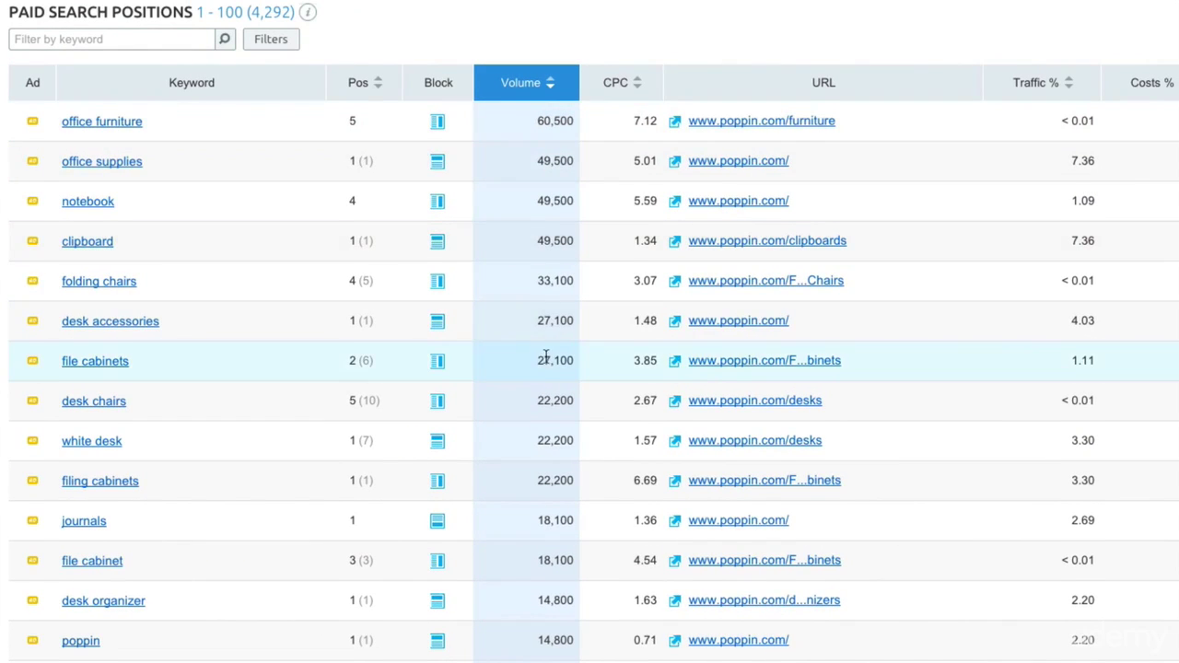
scroll(595, 258, up, 1)
drag(627, 137, 660, 131)
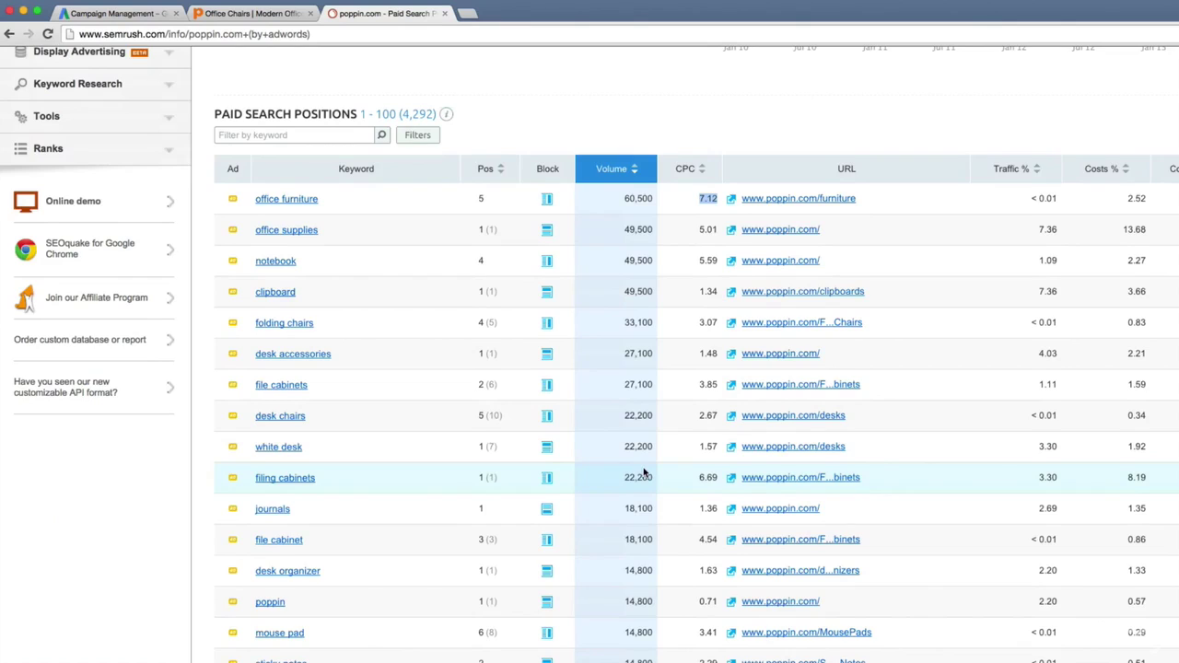
scroll(644, 473, down, 5)
- Remove "(by adwords)" from the search query and rerun the search for poppin.com in the US database
scroll(644, 472, up, 10)
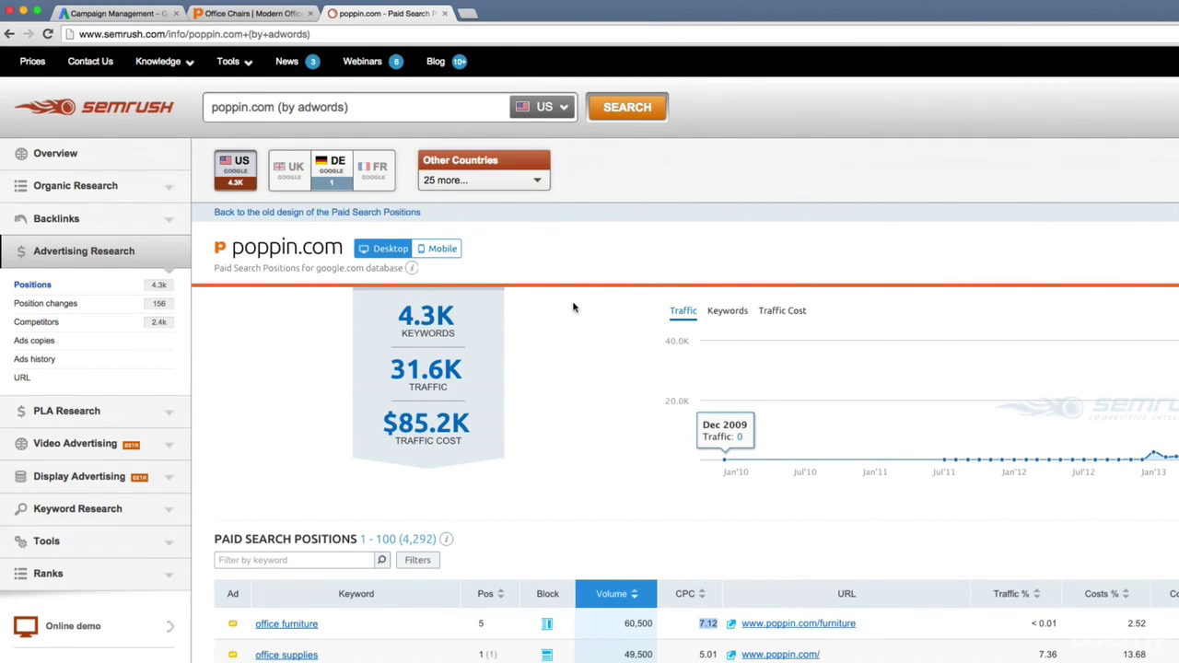
drag(278, 108, 404, 110)
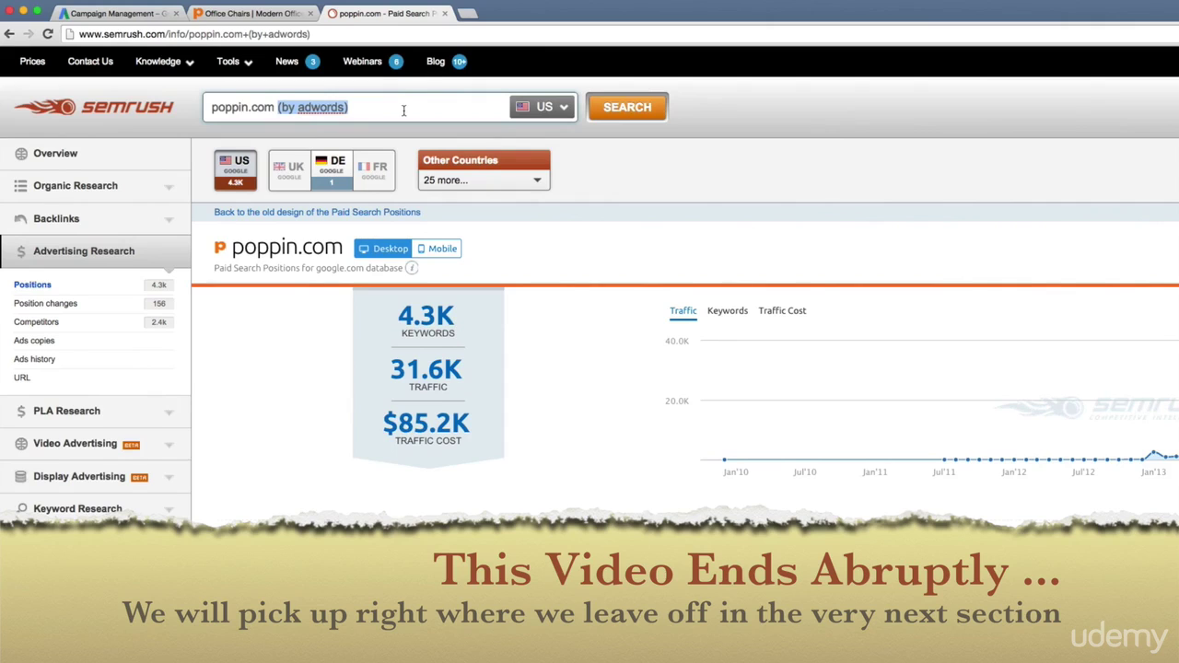
key(BackSpace)
key(Return)
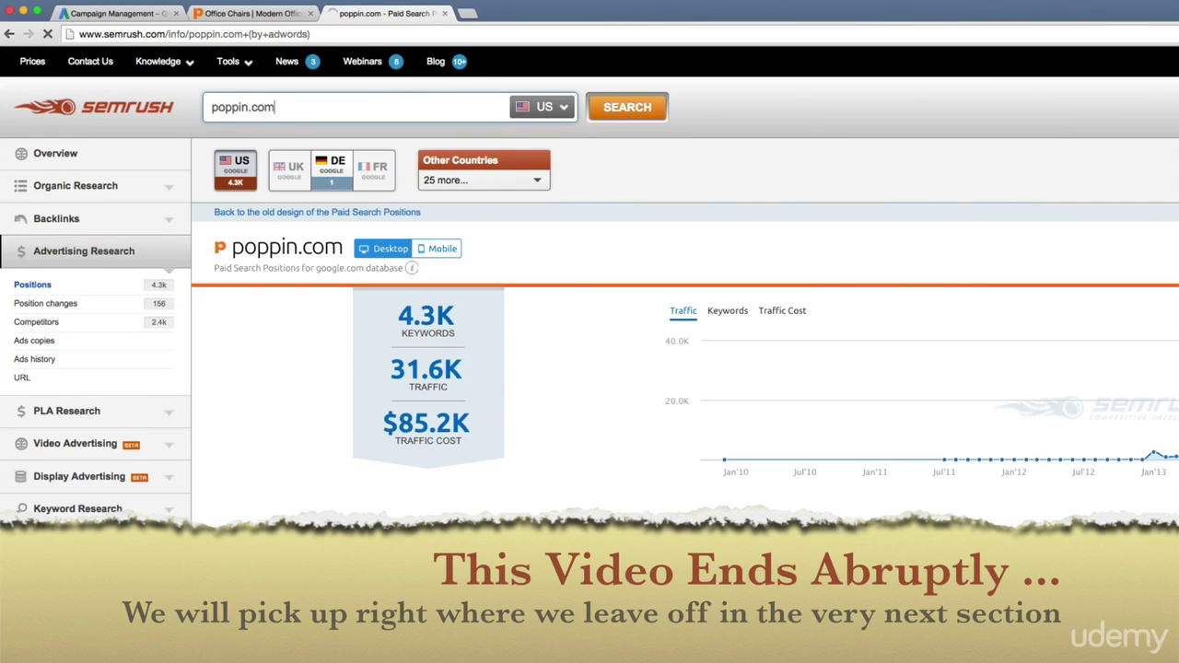